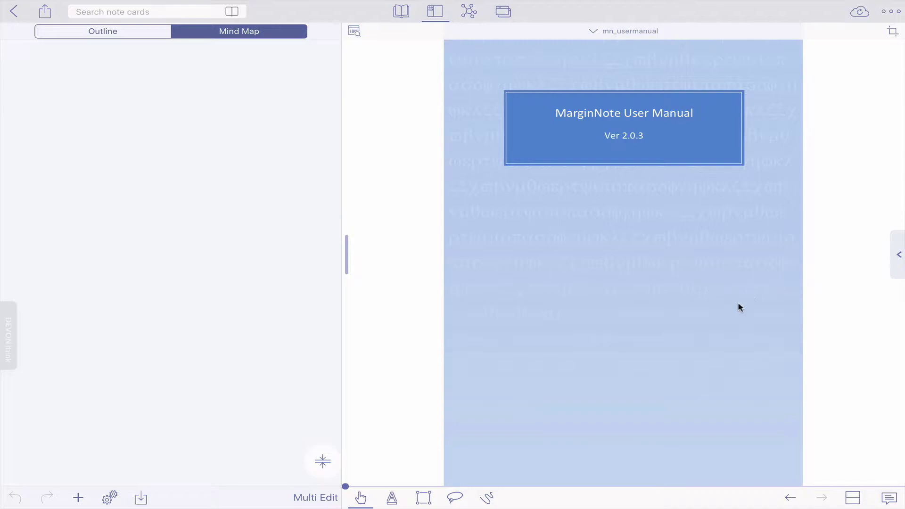
- Page through the mn_usermanual document from the cover past the table of contents to page 38
{"action": "left_click", "coordinate": [739, 307]}
{"action": "scroll", "coordinate": [739, 307], "scroll_direction": "right", "scroll_amount": 5}
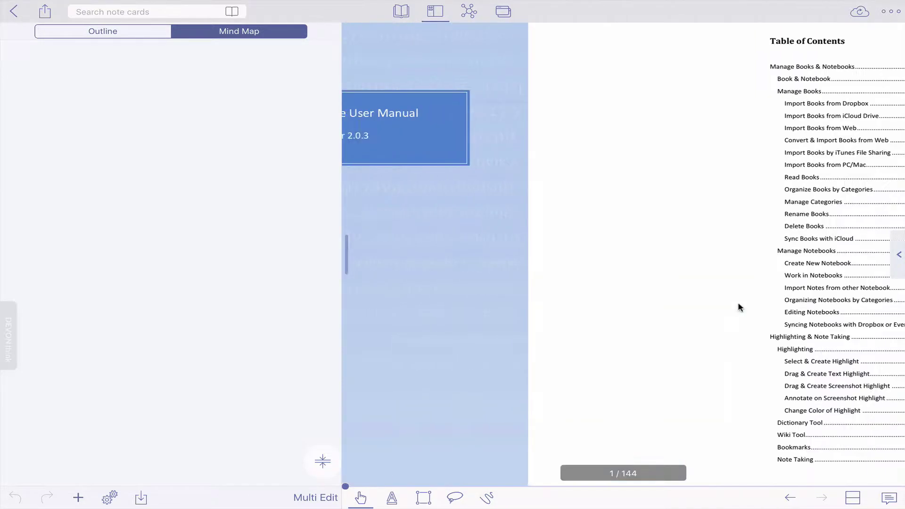
{"action": "scroll", "coordinate": [738, 307], "scroll_direction": "right", "scroll_amount": 10}
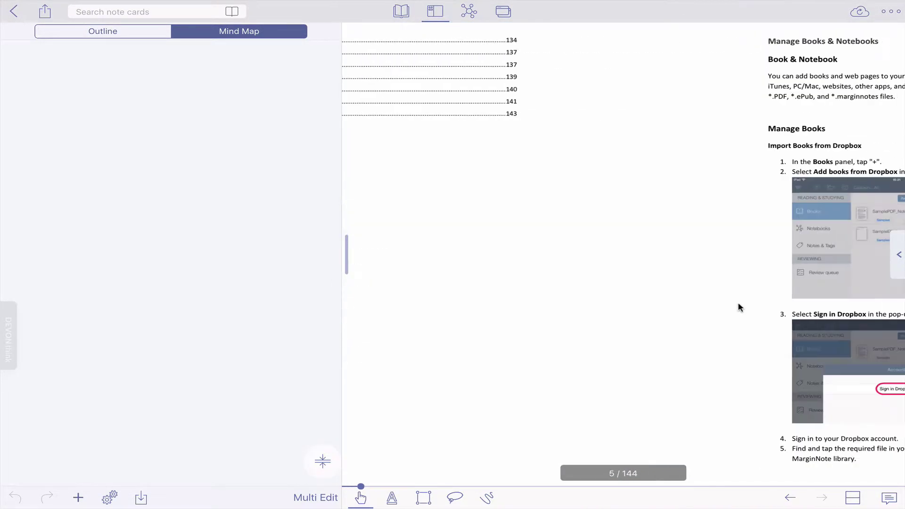
{"action": "scroll", "coordinate": [739, 307], "scroll_direction": "right", "scroll_amount": 8}
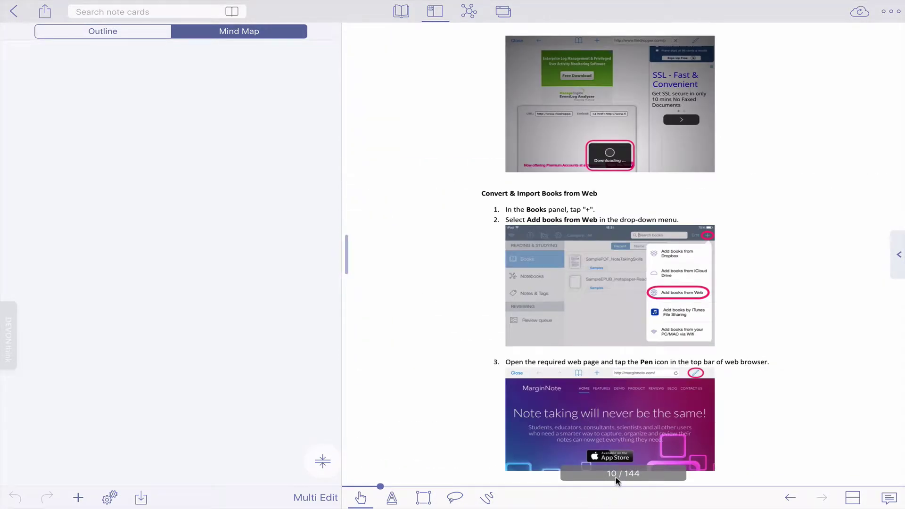
{"action": "left_click", "coordinate": [615, 479]}
{"action": "left_click", "coordinate": [688, 176]}
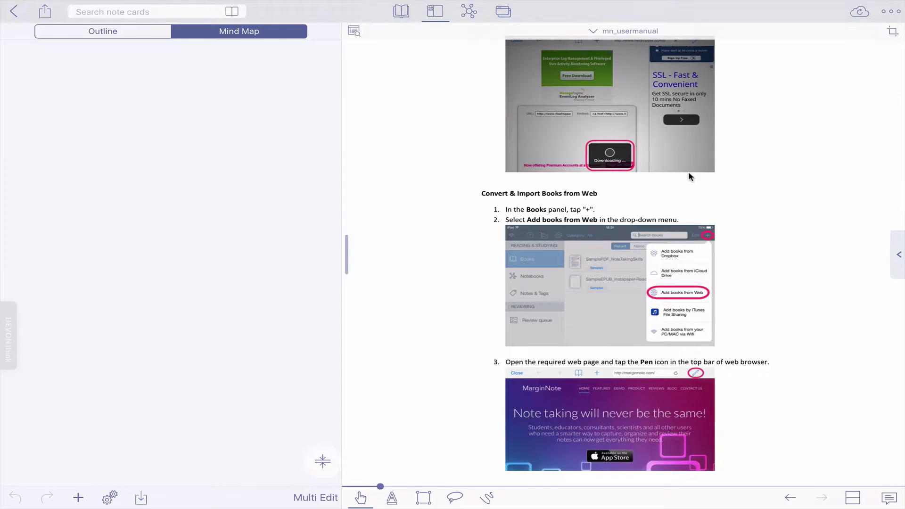
{"action": "scroll", "coordinate": [694, 209], "scroll_direction": "right", "scroll_amount": 10}
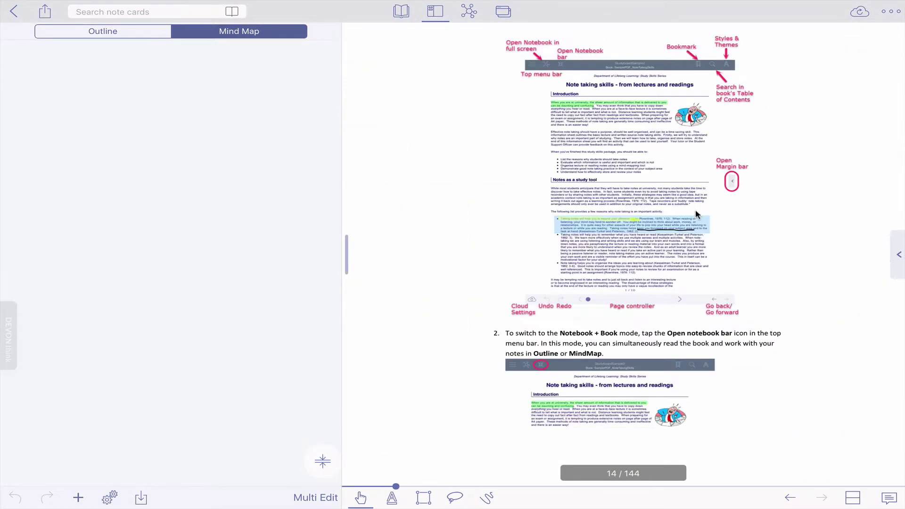
{"action": "scroll", "coordinate": [695, 214], "scroll_direction": "right", "scroll_amount": 2}
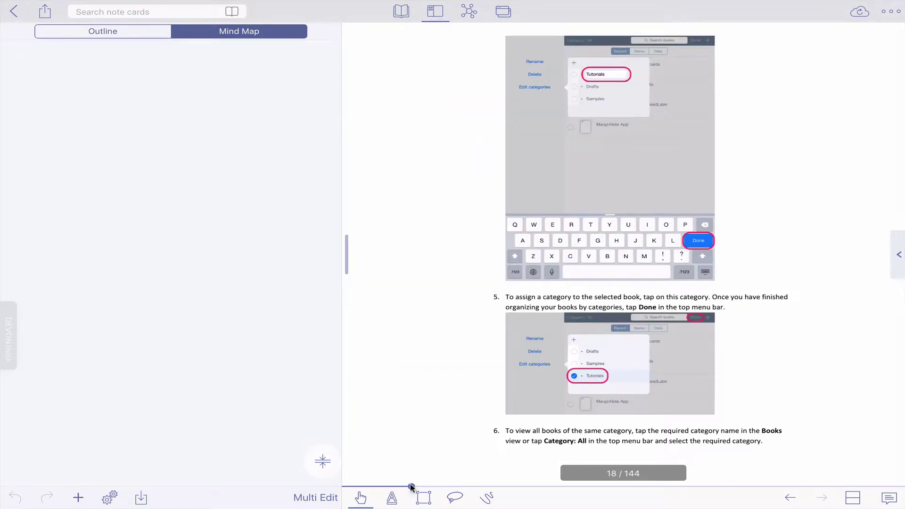
{"action": "left_click_drag", "start_coordinate": [416, 486], "coordinate": [489, 486]}
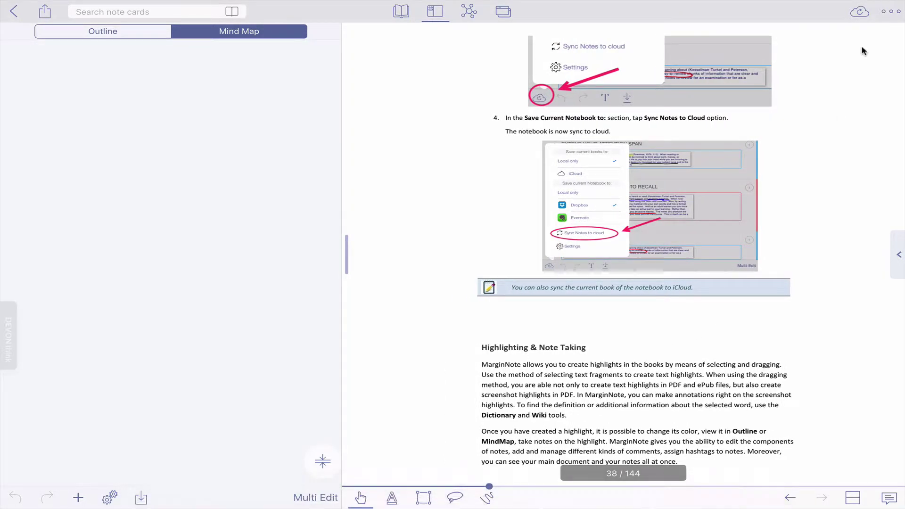
- Switch the manual to the full-width reading view and move to an earlier part of the document
{"action": "left_click", "coordinate": [895, 11]}
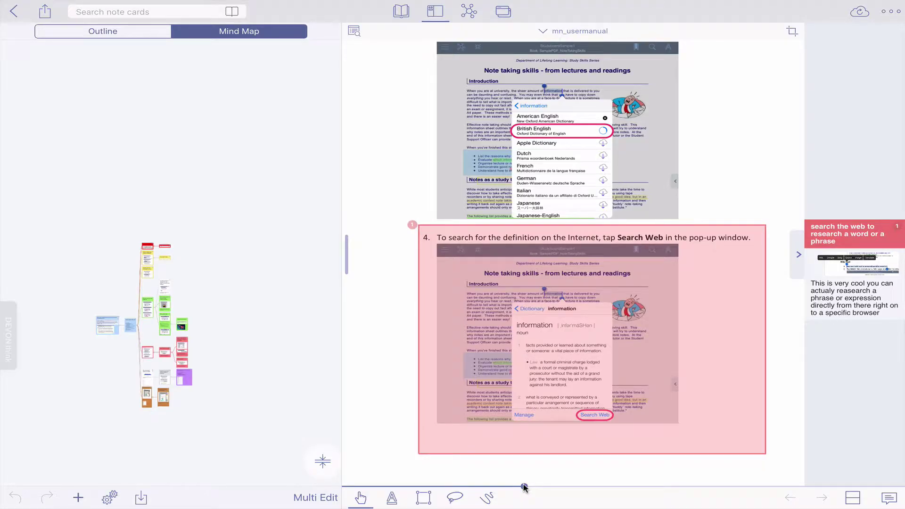
{"action": "left_click", "coordinate": [401, 12]}
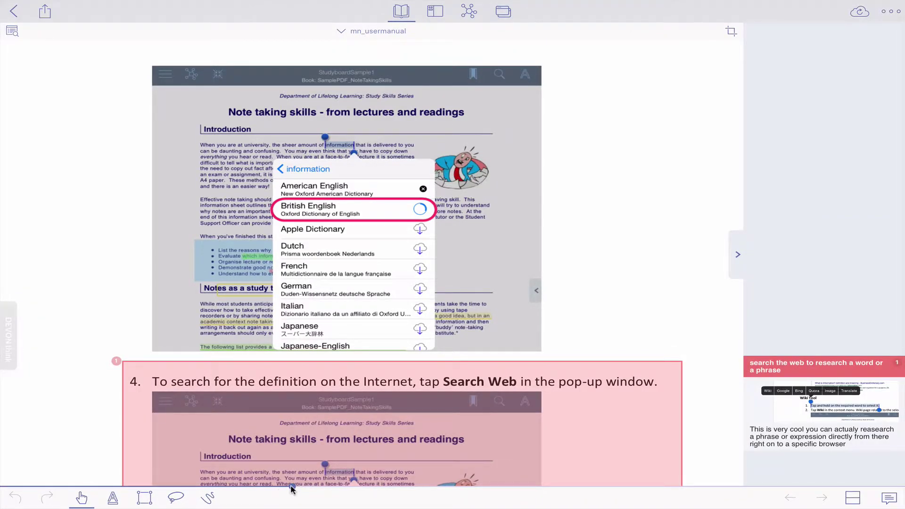
{"action": "left_click", "coordinate": [292, 487]}
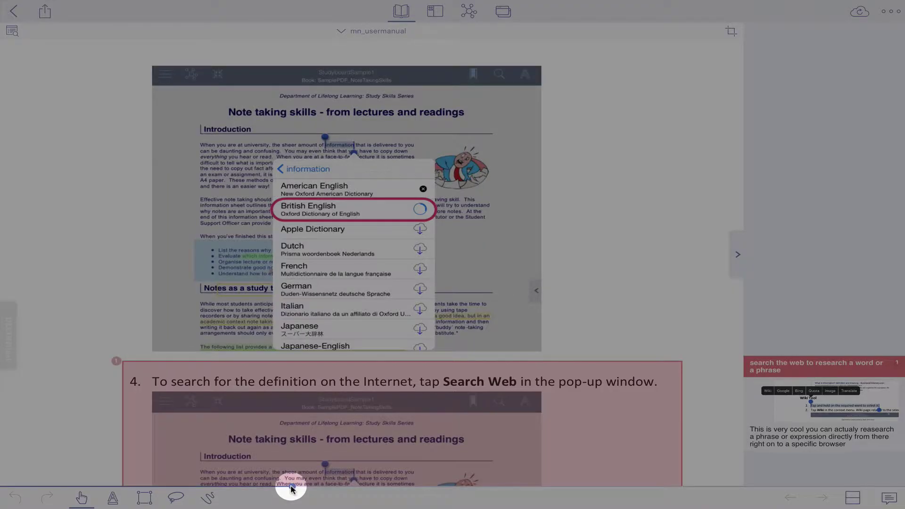
{"action": "left_click_drag", "start_coordinate": [291, 488], "coordinate": [165, 488]}
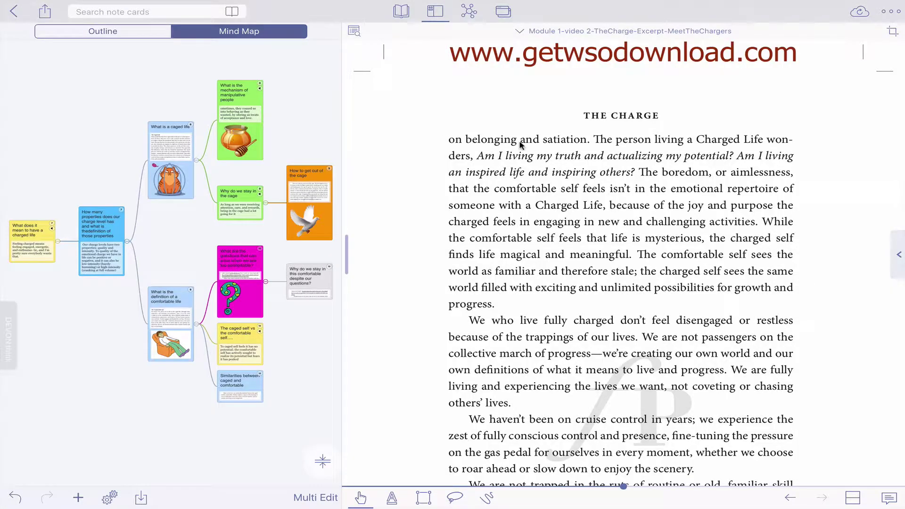
- Highlight the first two lines starting "on belonging and satiation" on the THE CHARGE page and recolour the highlight light green
{"action": "left_click_drag", "start_coordinate": [448, 139], "coordinate": [797, 160]}
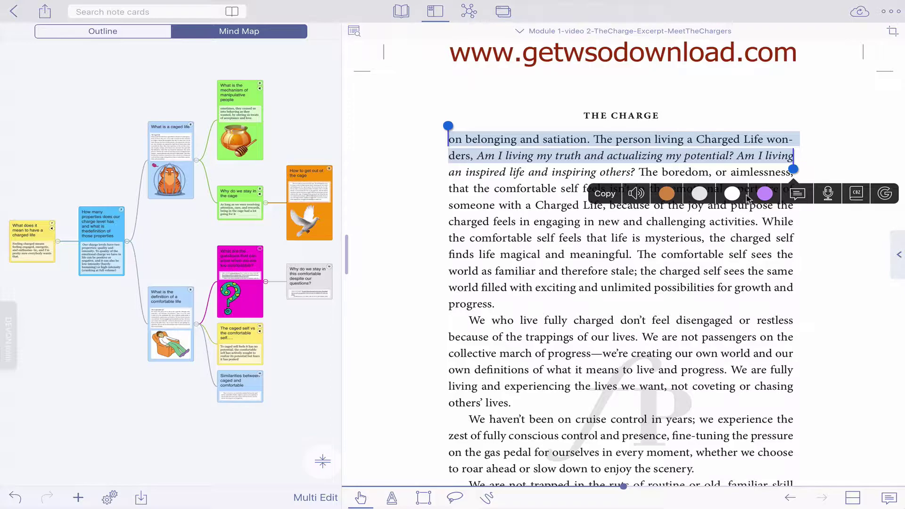
{"action": "left_click", "coordinate": [666, 193]}
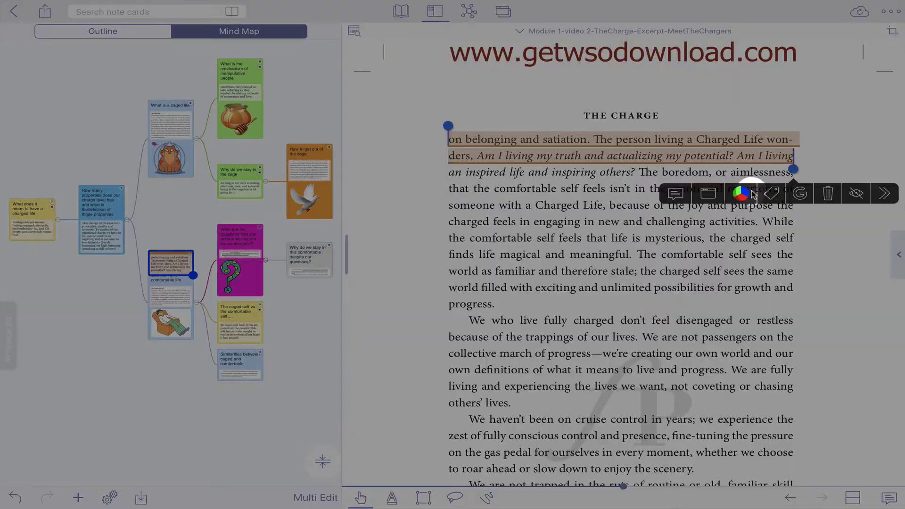
{"action": "left_click", "coordinate": [738, 194]}
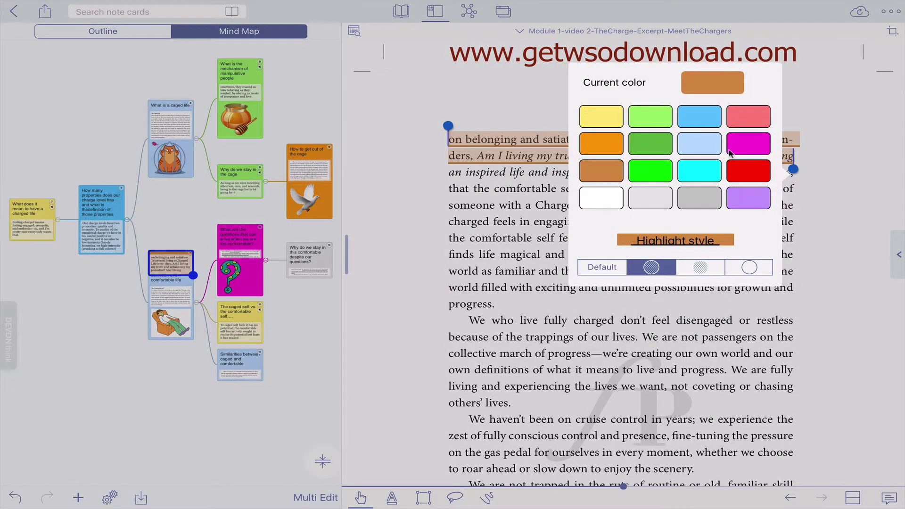
{"action": "left_click", "coordinate": [647, 117]}
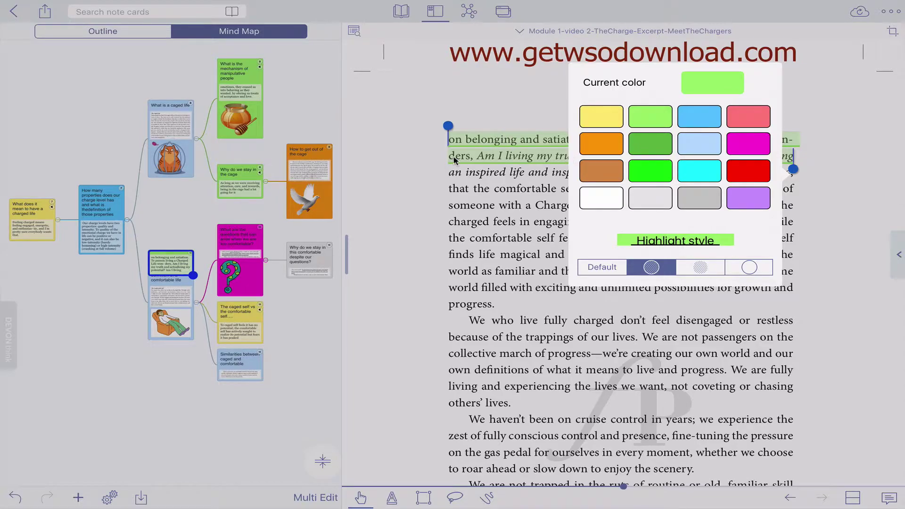
- Try the fill-only and outline-only styles on the highlight, and return it to the filled style with underline
{"action": "left_click", "coordinate": [699, 267]}
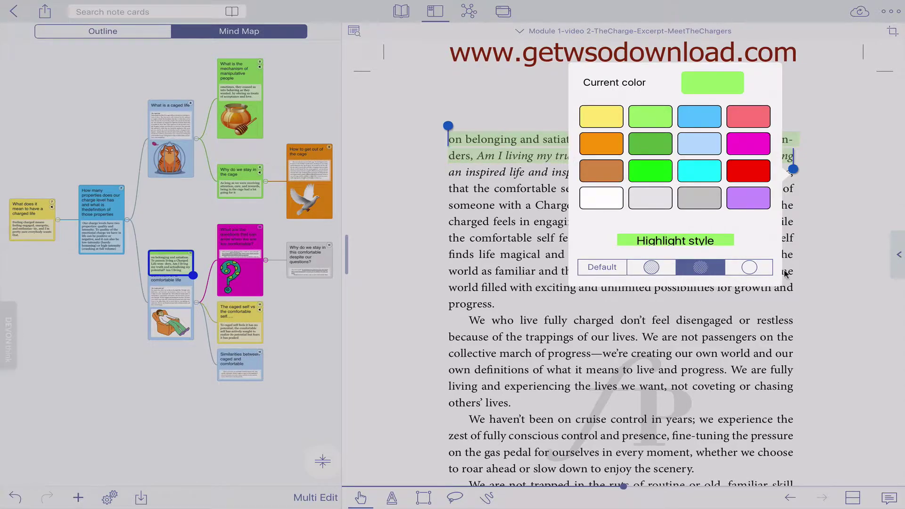
{"action": "left_click", "coordinate": [753, 268]}
{"action": "left_click", "coordinate": [651, 268]}
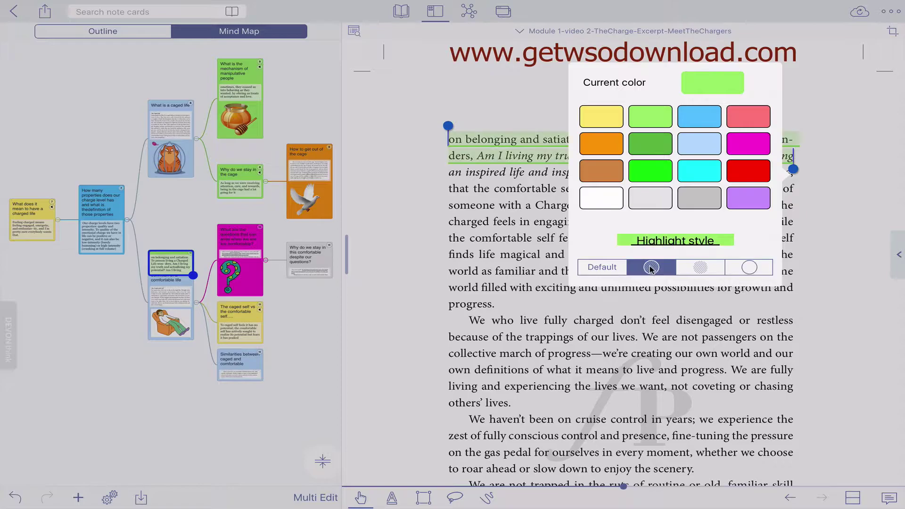
{"action": "left_click", "coordinate": [813, 192]}
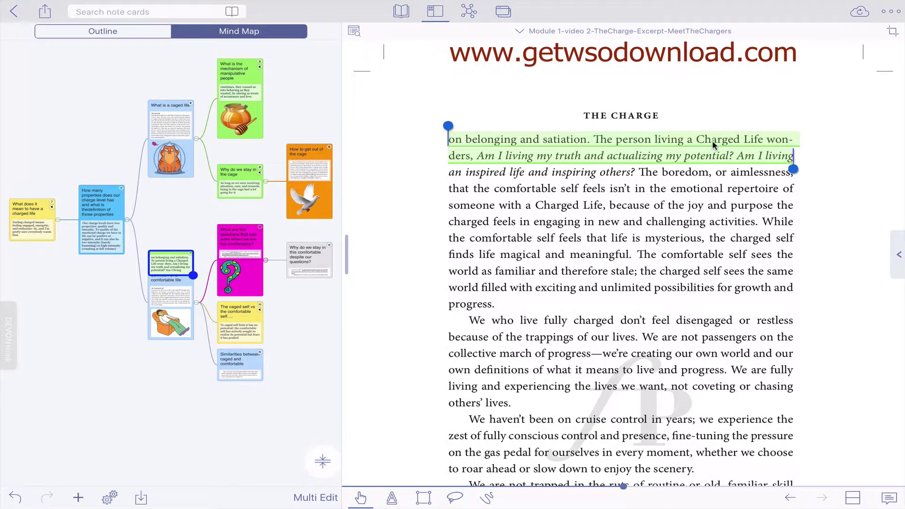
- Add a margin note to the green highlight with the title "example note" and the body "test text"
{"action": "left_click", "coordinate": [714, 145]}
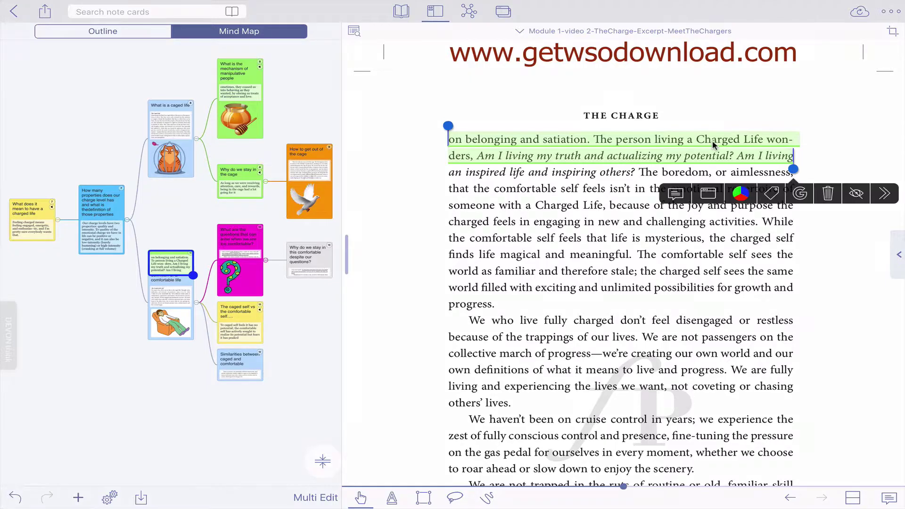
{"action": "left_click", "coordinate": [674, 193]}
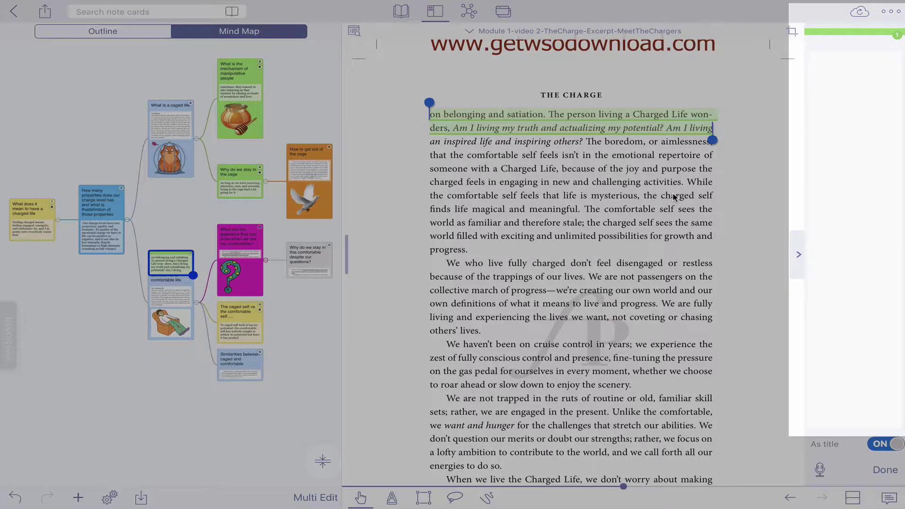
{"action": "type", "text": "example note"}
{"action": "key", "text": "Return"}
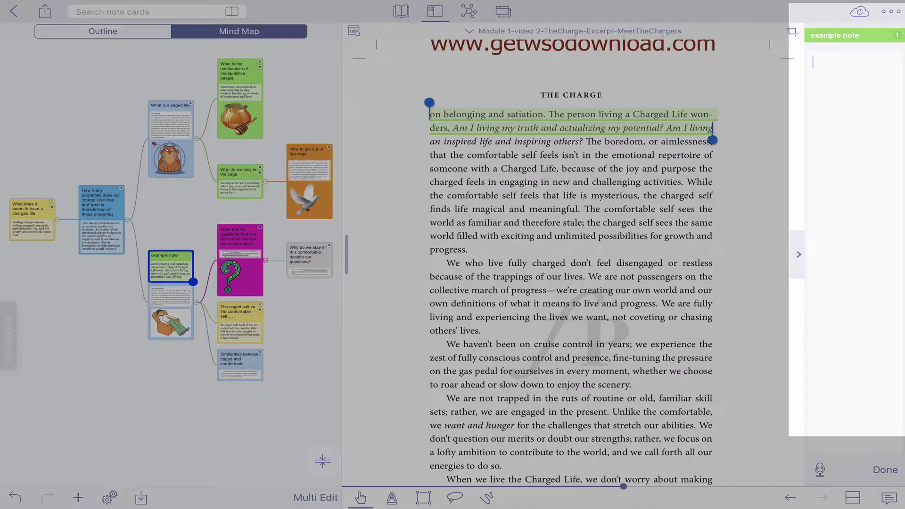
{"action": "type", "text": "test text"}
- Open the highlight's note card and add a second text comment reading "ad another note"
{"action": "left_click", "coordinate": [655, 118]}
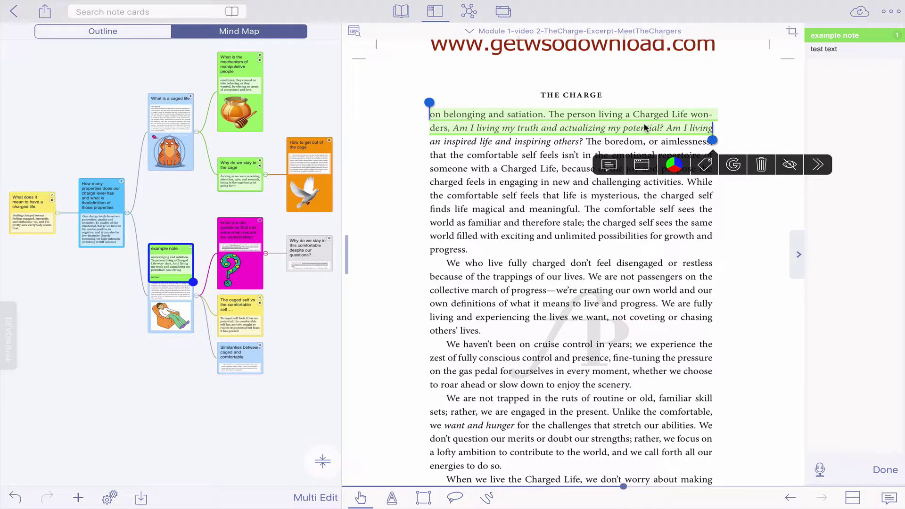
{"action": "left_click", "coordinate": [641, 164]}
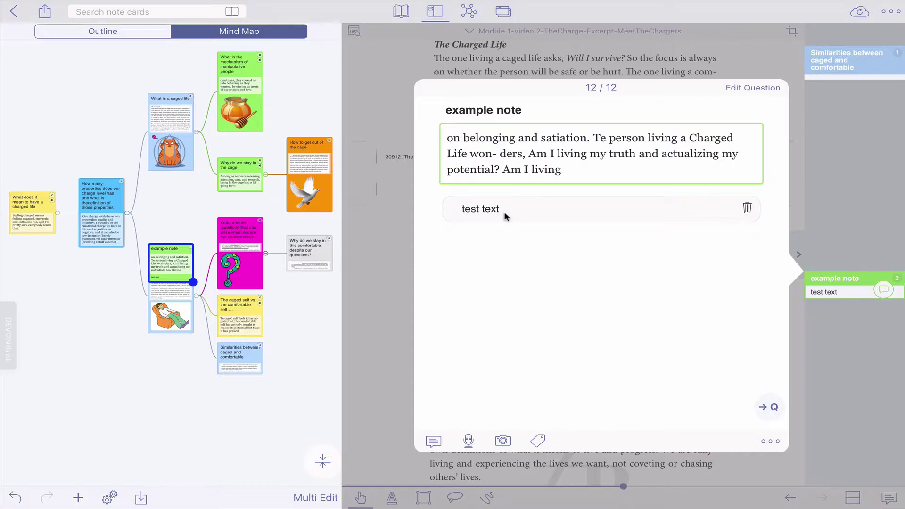
{"action": "left_click", "coordinate": [433, 441]}
{"action": "type", "text": "a"}
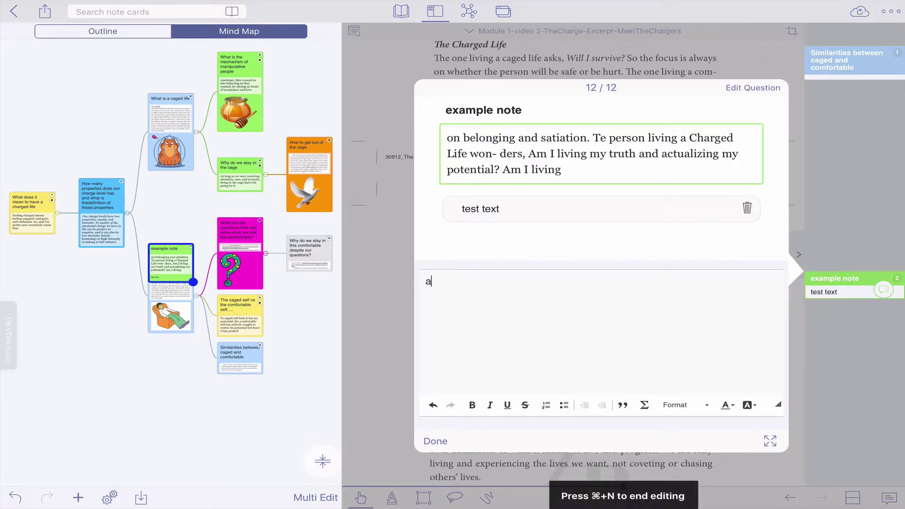
{"action": "type", "text": "d another note"}
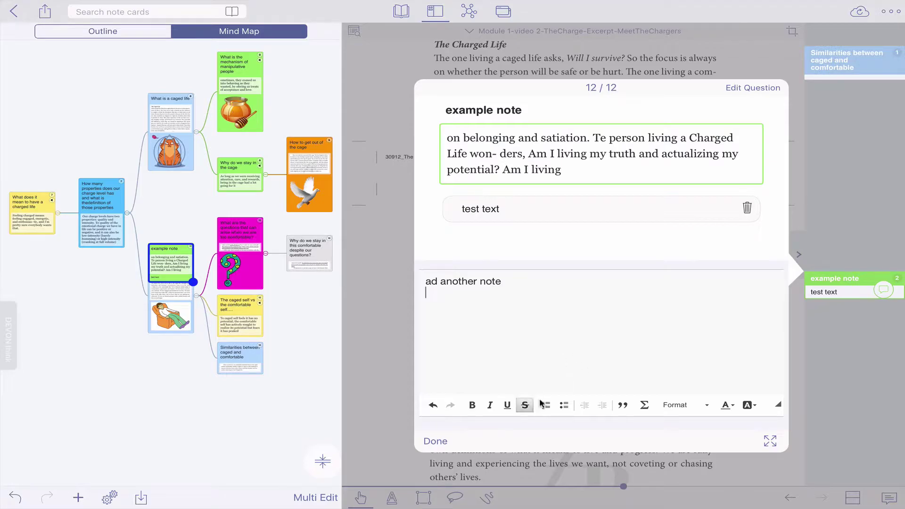
{"action": "left_click", "coordinate": [563, 405]}
{"action": "left_click", "coordinate": [434, 443]}
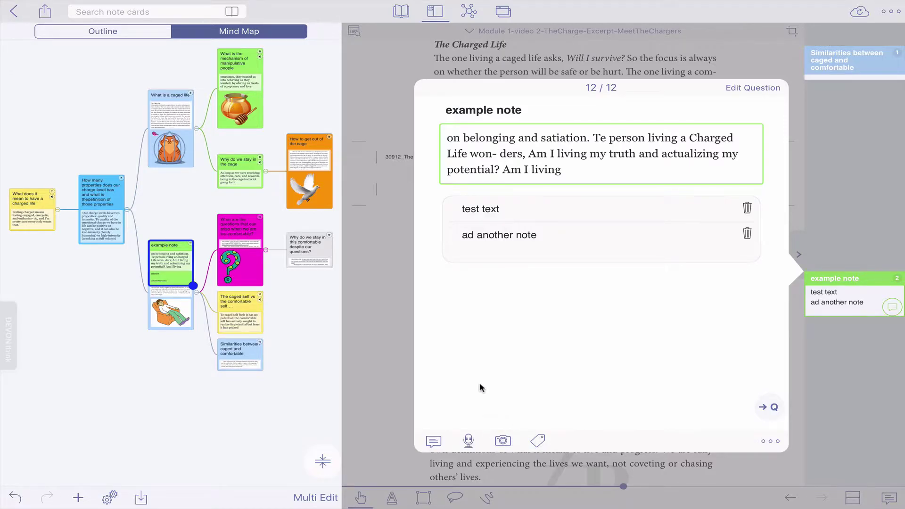
- Add a short voice recording and the image "Screen Shot 2017-05-17 at 13.33.16" from the iCloud Desktop to the note card
{"action": "left_click", "coordinate": [468, 440]}
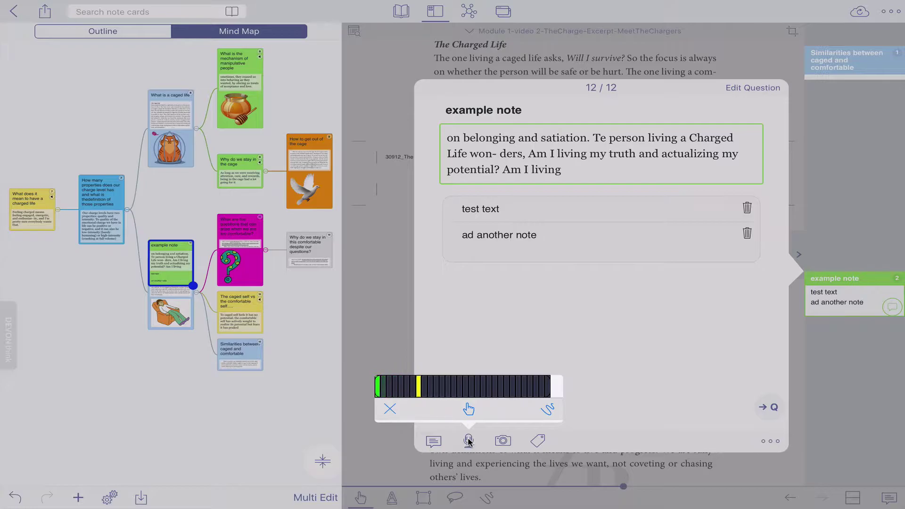
{"action": "left_click", "coordinate": [390, 409]}
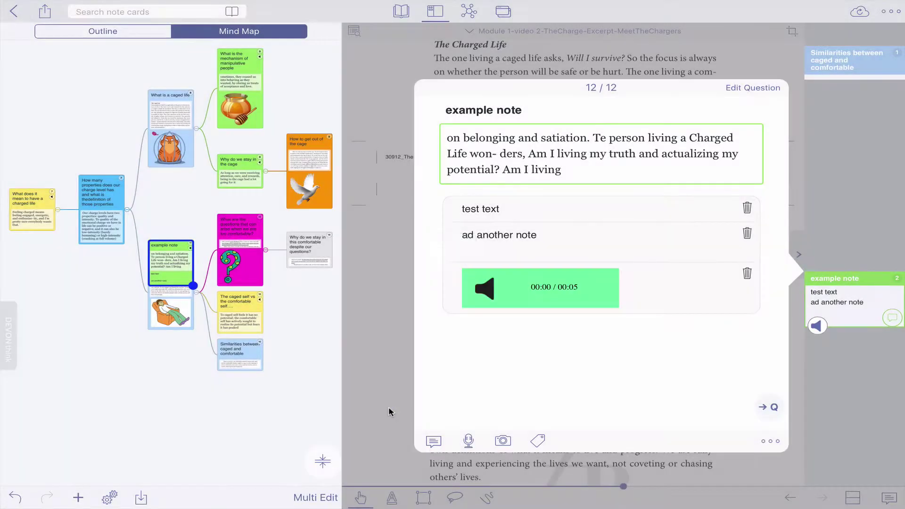
{"action": "left_click", "coordinate": [503, 441]}
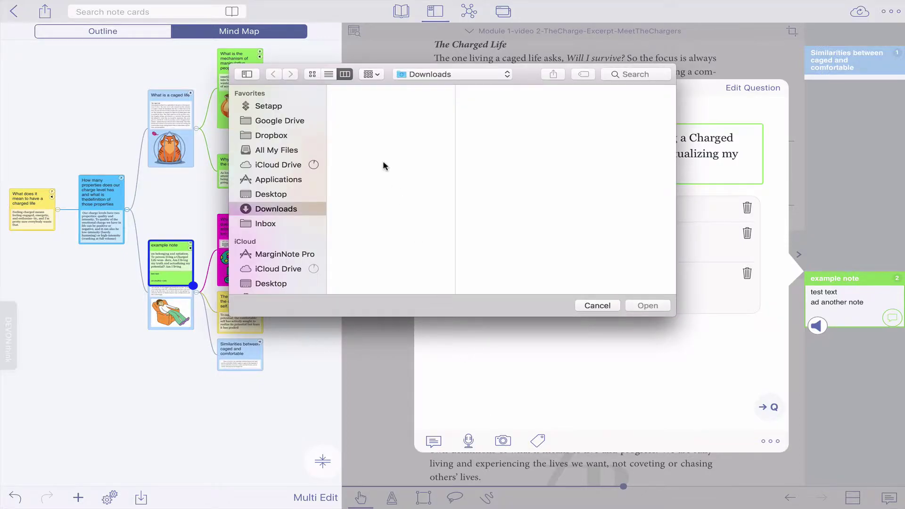
{"action": "left_click", "coordinate": [277, 282]}
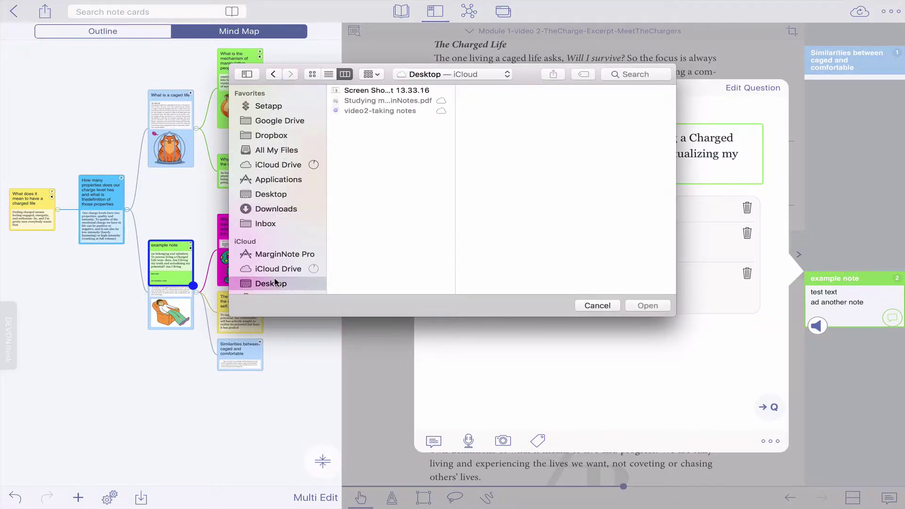
{"action": "left_click", "coordinate": [400, 92]}
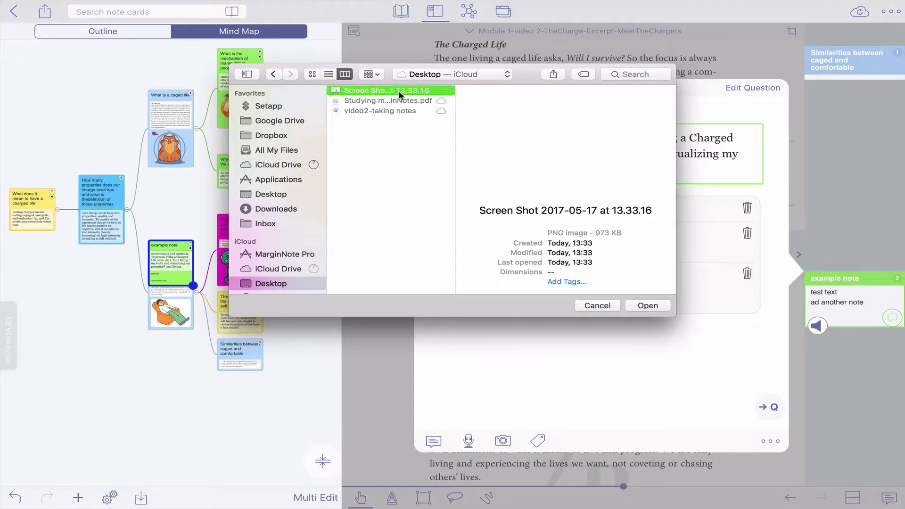
{"action": "left_click", "coordinate": [647, 305]}
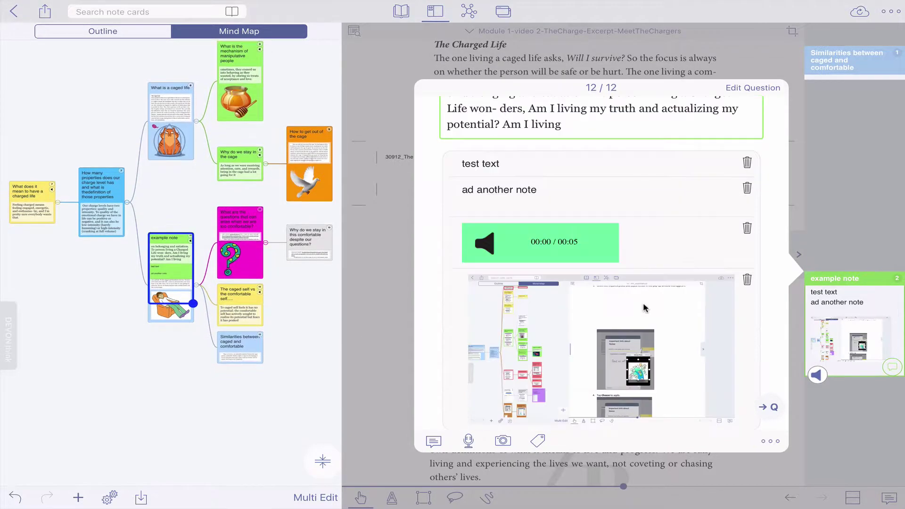
{"action": "scroll", "coordinate": [636, 327], "scroll_direction": "down", "scroll_amount": 1}
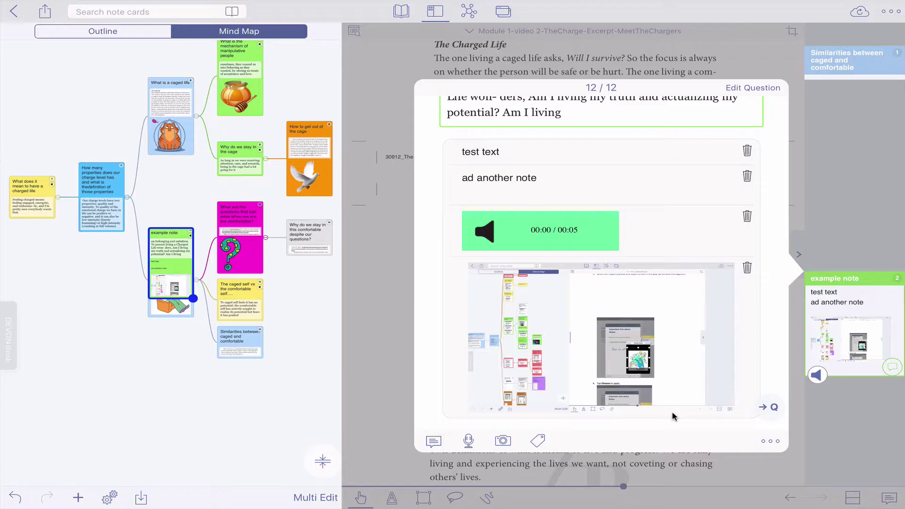
- Look through the hashtags available for the note card without assigning one
{"action": "left_click", "coordinate": [538, 439]}
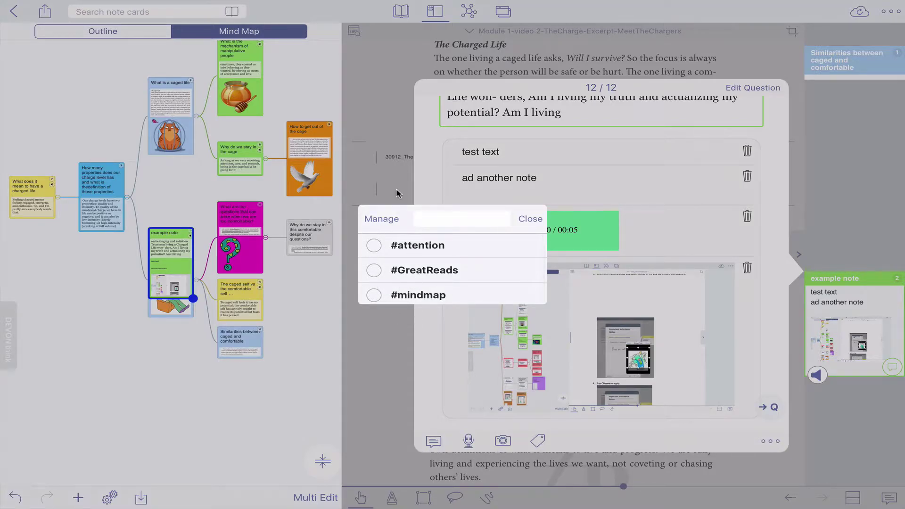
{"action": "left_click", "coordinate": [531, 218]}
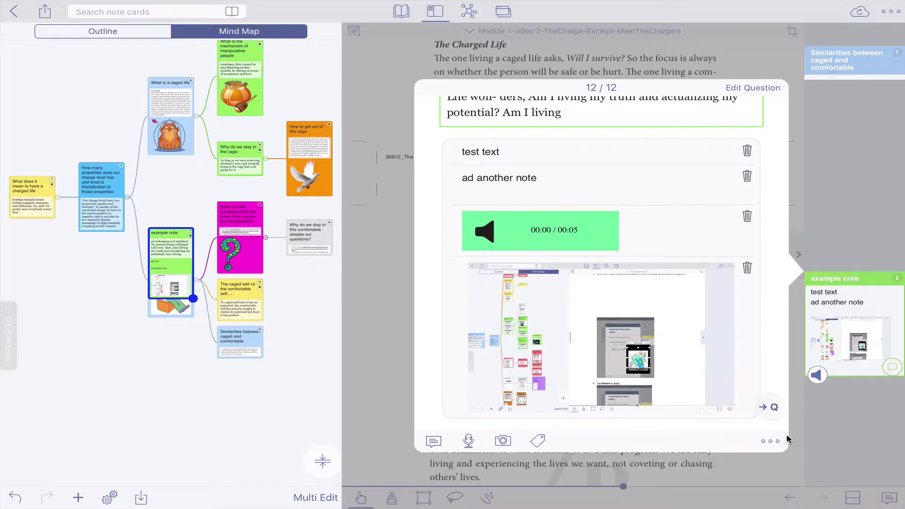
- Import the Evernote note "reduce sugar, the danger of sugar" from the Droptask notebook into the note card
{"action": "left_click", "coordinate": [770, 441]}
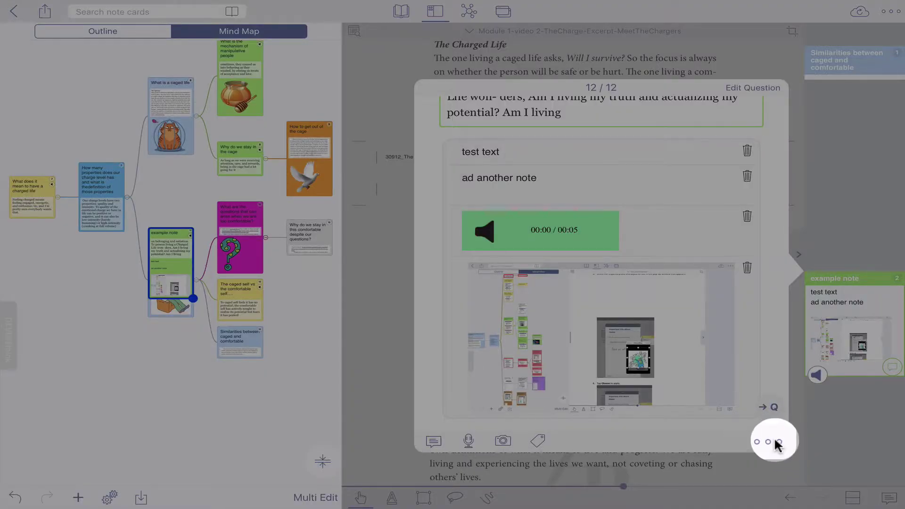
{"action": "left_click", "coordinate": [774, 441]}
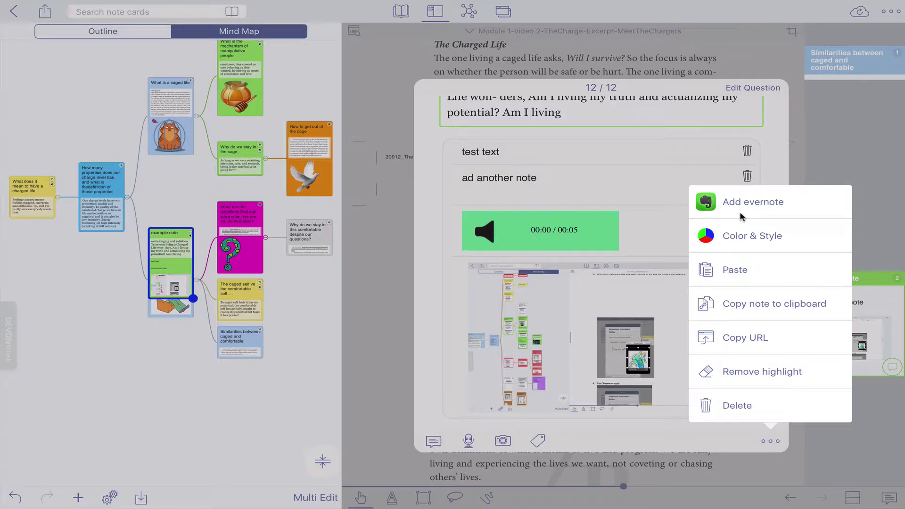
{"action": "left_click", "coordinate": [756, 203]}
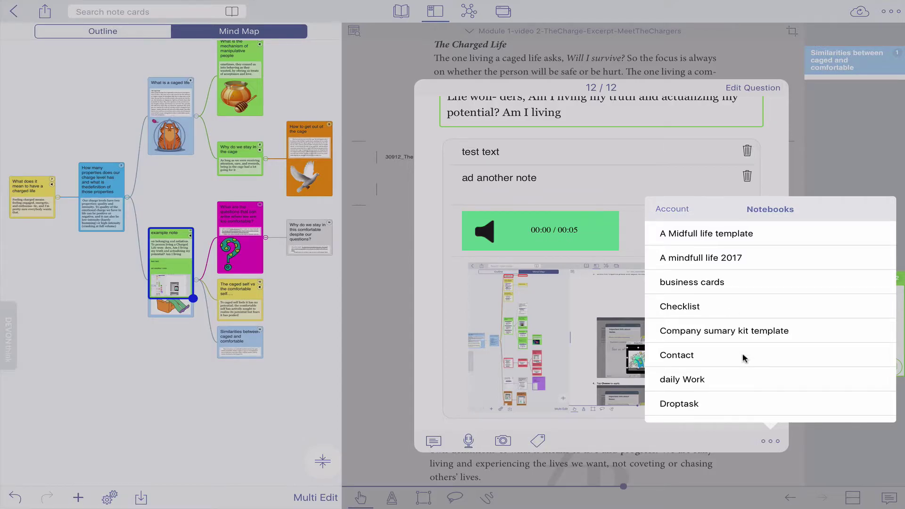
{"action": "scroll", "coordinate": [742, 354], "scroll_direction": "down", "scroll_amount": 4}
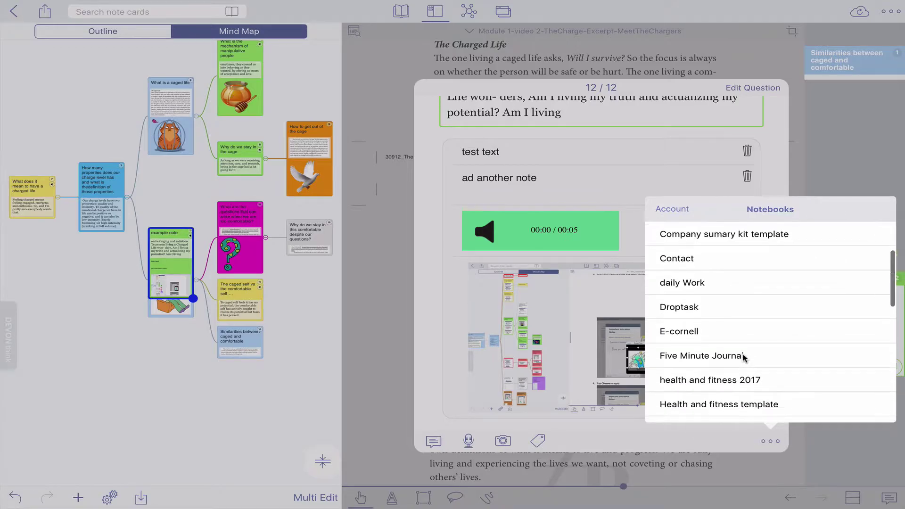
{"action": "scroll", "coordinate": [742, 355], "scroll_direction": "down", "scroll_amount": 4}
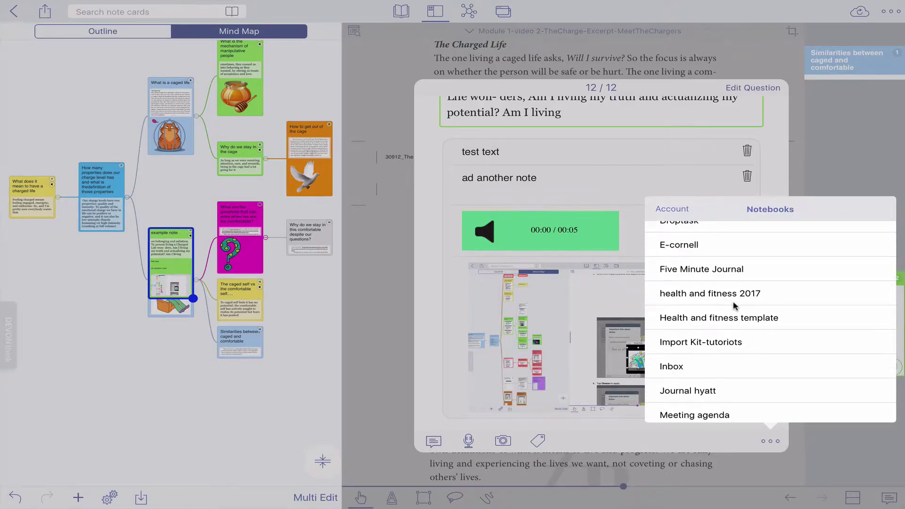
{"action": "scroll", "coordinate": [733, 305], "scroll_direction": "up", "scroll_amount": 5}
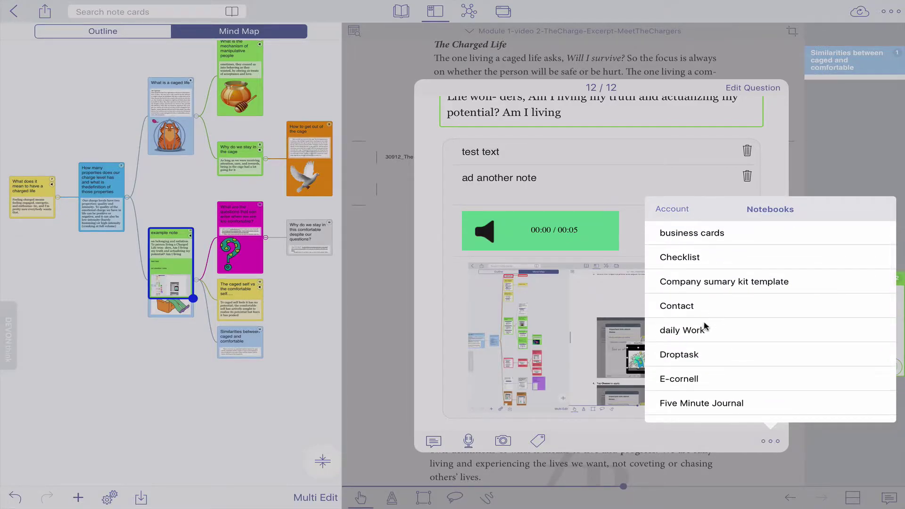
{"action": "left_click", "coordinate": [695, 355]}
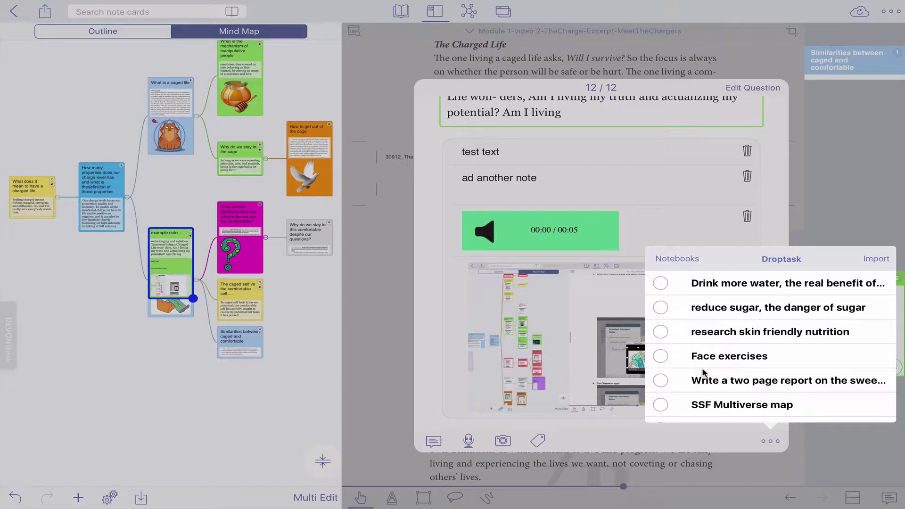
{"action": "left_click", "coordinate": [660, 309]}
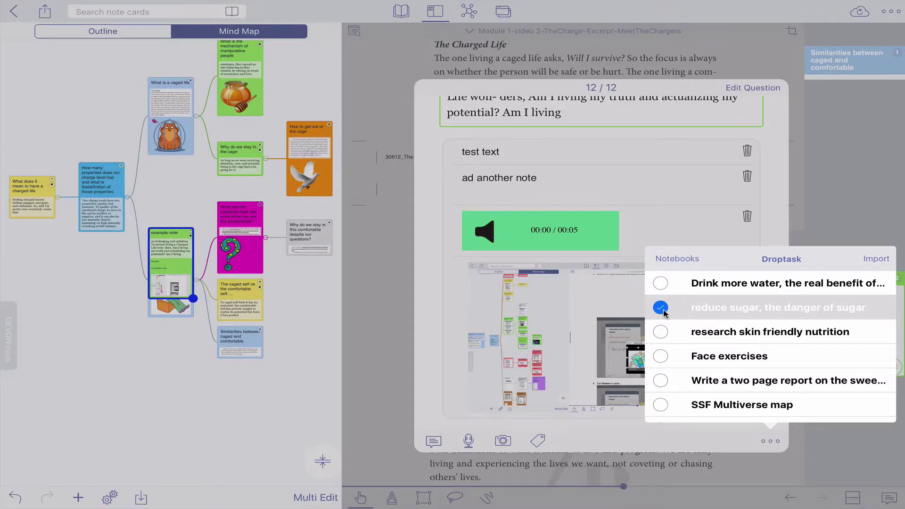
{"action": "left_click", "coordinate": [876, 259]}
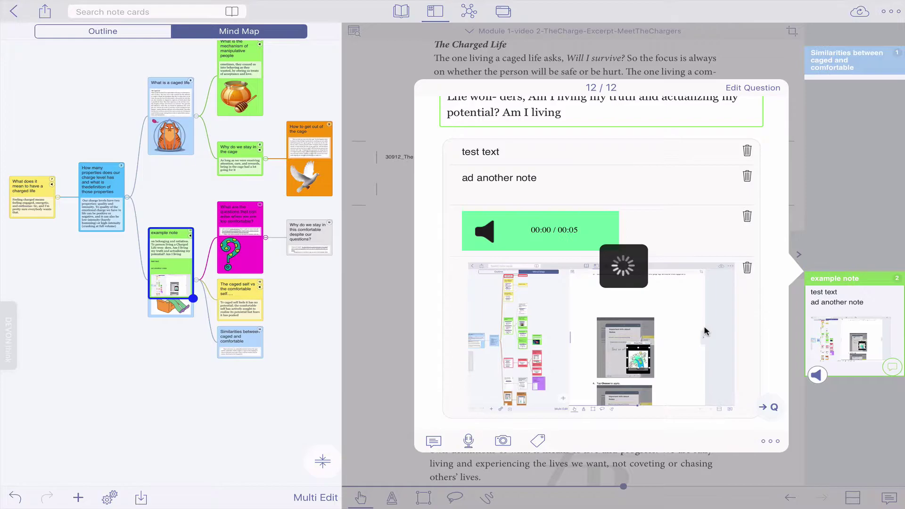
- Review the imported Evernote text and images on the note card, and check which hashtags are assigned to it
{"action": "scroll", "coordinate": [659, 332], "scroll_direction": "down", "scroll_amount": 5}
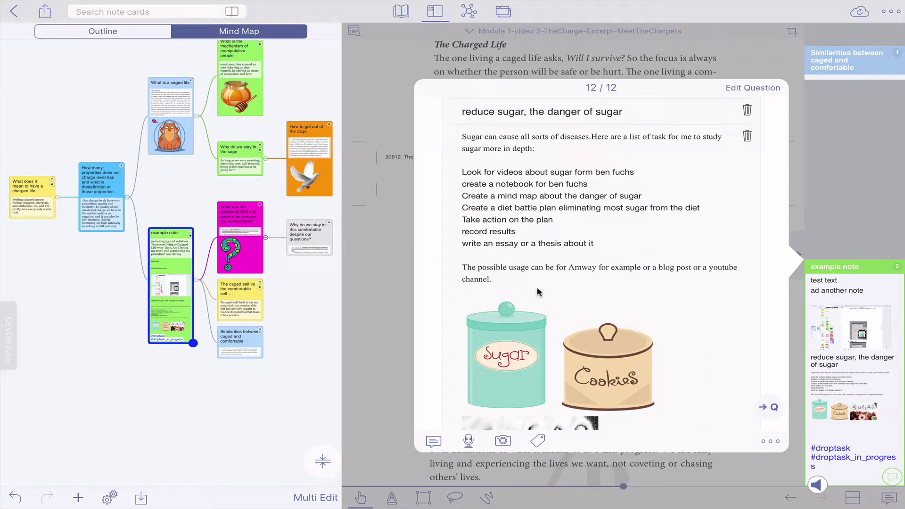
{"action": "scroll", "coordinate": [538, 292], "scroll_direction": "down", "scroll_amount": 5}
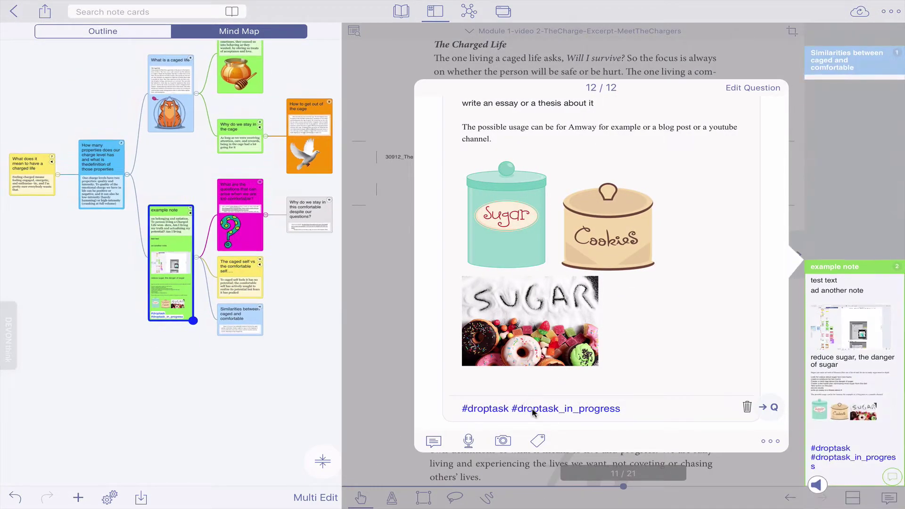
{"action": "left_click", "coordinate": [537, 440]}
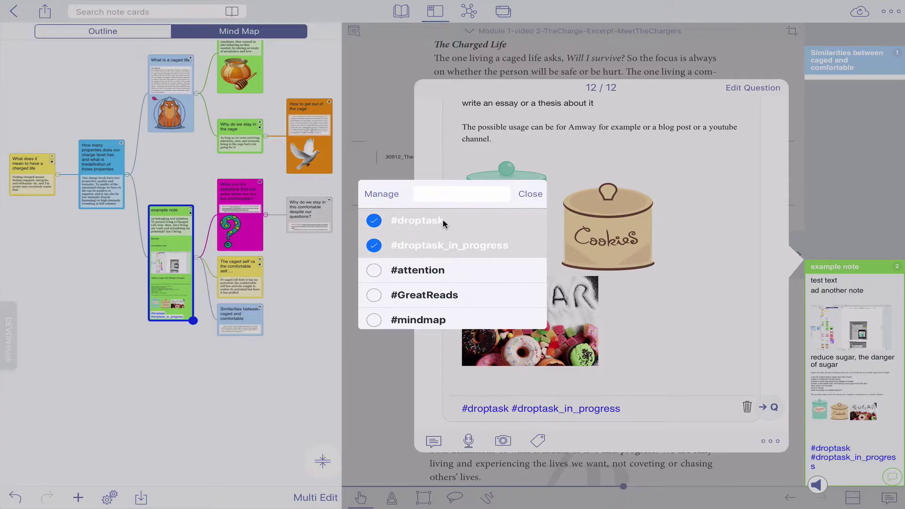
{"action": "left_click", "coordinate": [533, 194]}
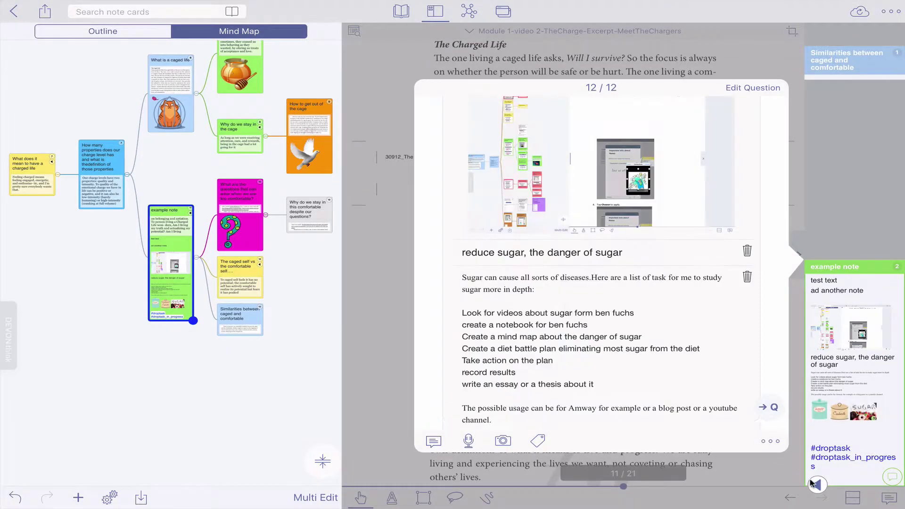
- Try yellow as the note card's color and set it back to light green
{"action": "left_click", "coordinate": [770, 441]}
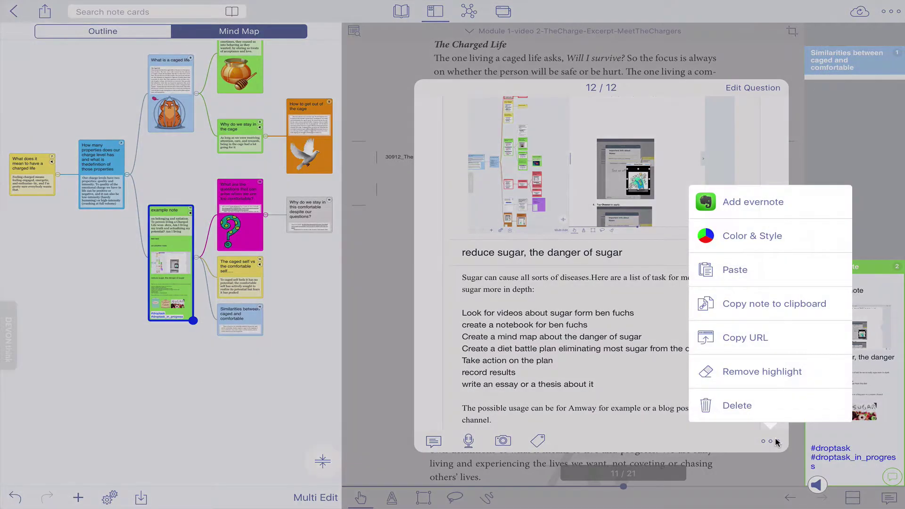
{"action": "left_click", "coordinate": [705, 237]}
{"action": "left_click", "coordinate": [700, 258]}
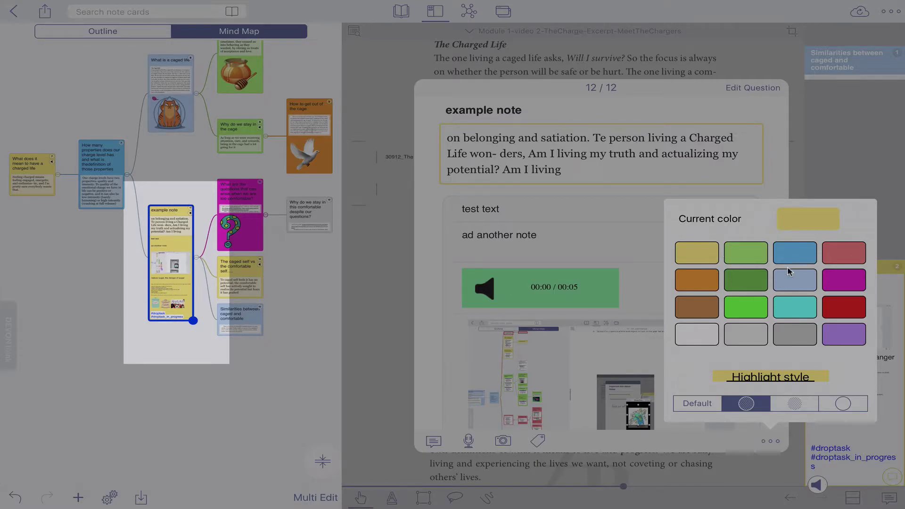
{"action": "left_click", "coordinate": [757, 257]}
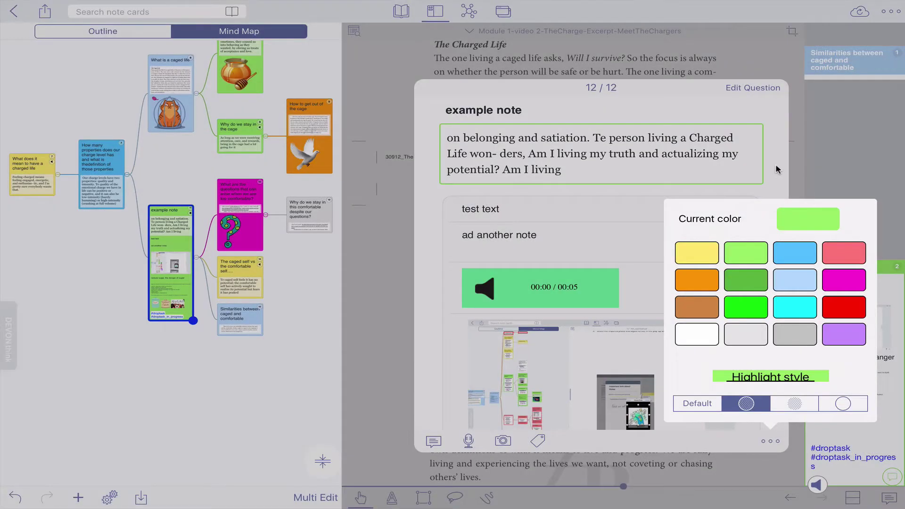
{"action": "left_click", "coordinate": [777, 170]}
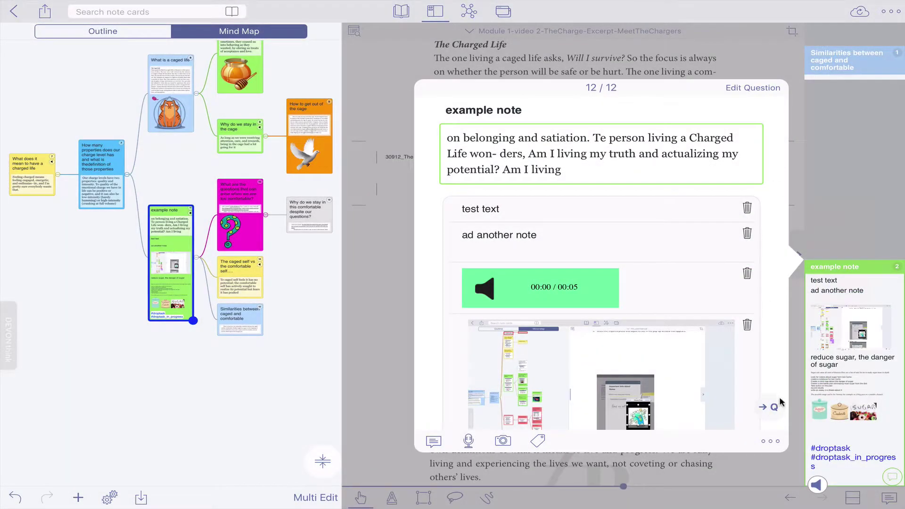
- Copy the note card's URL and view the copied link in the clipboard history
{"action": "left_click", "coordinate": [769, 441]}
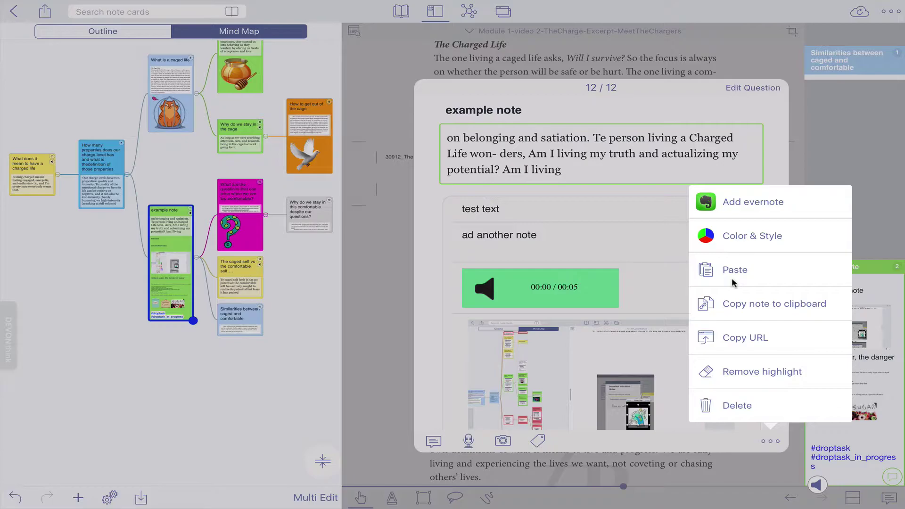
{"action": "left_click", "coordinate": [746, 337]}
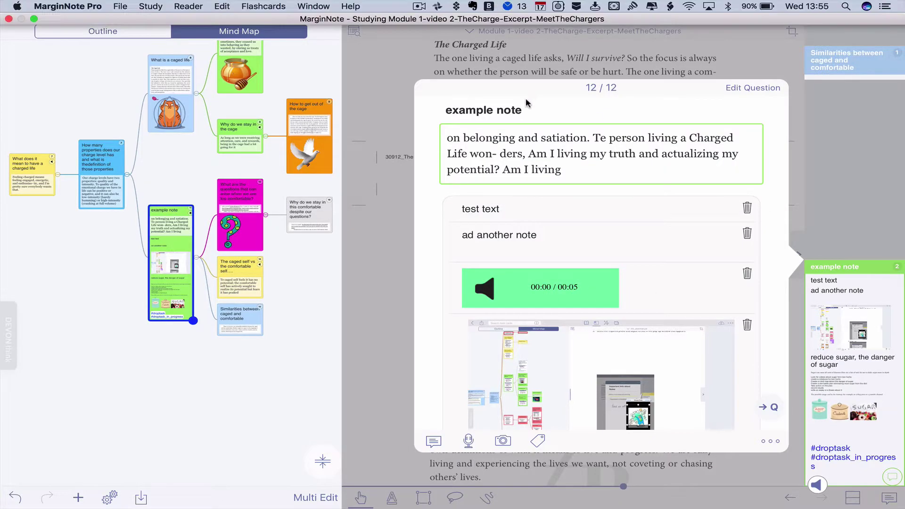
{"action": "left_click", "coordinate": [434, 4]}
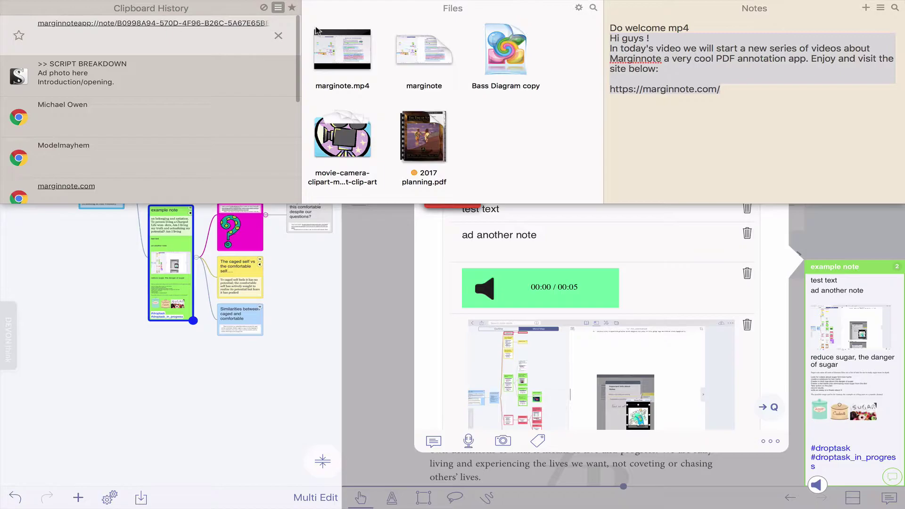
{"action": "left_click", "coordinate": [377, 285]}
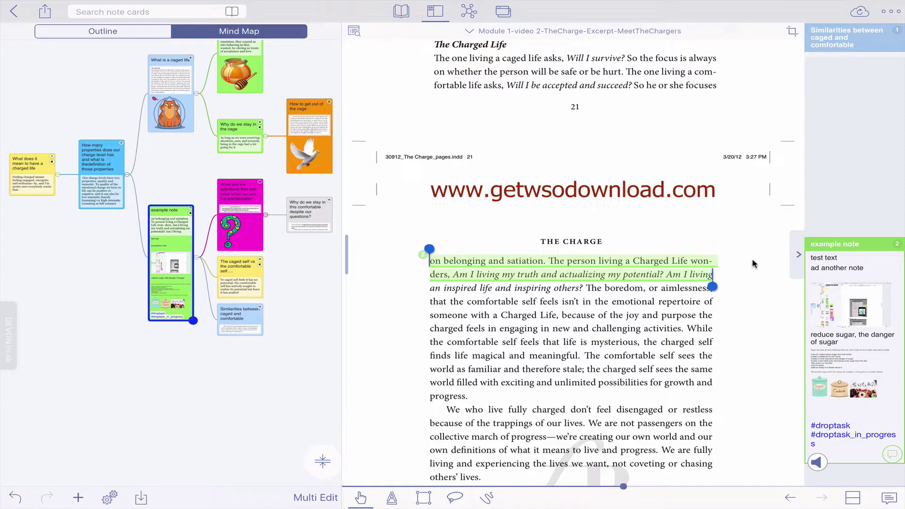
- Reopen the example note's card from the highlighted passage and look through its additional options
{"action": "left_click", "coordinate": [666, 267]}
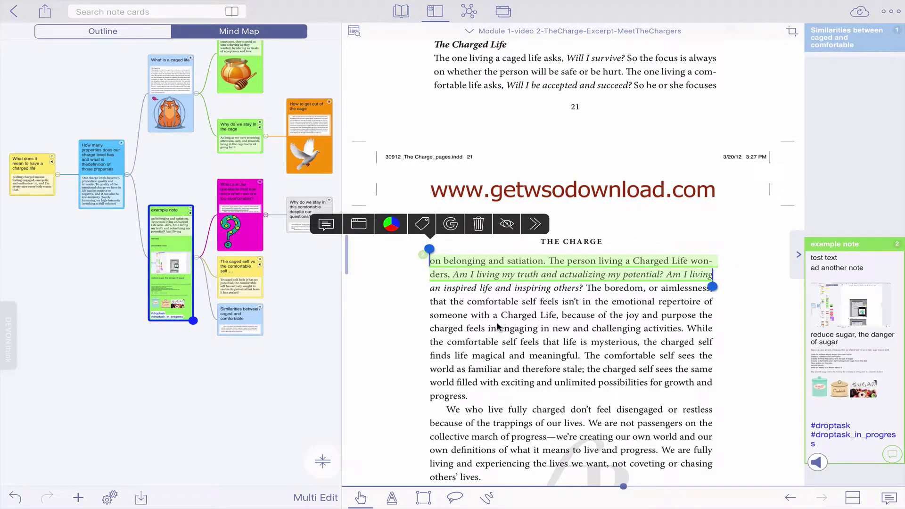
{"action": "left_click", "coordinate": [710, 388]}
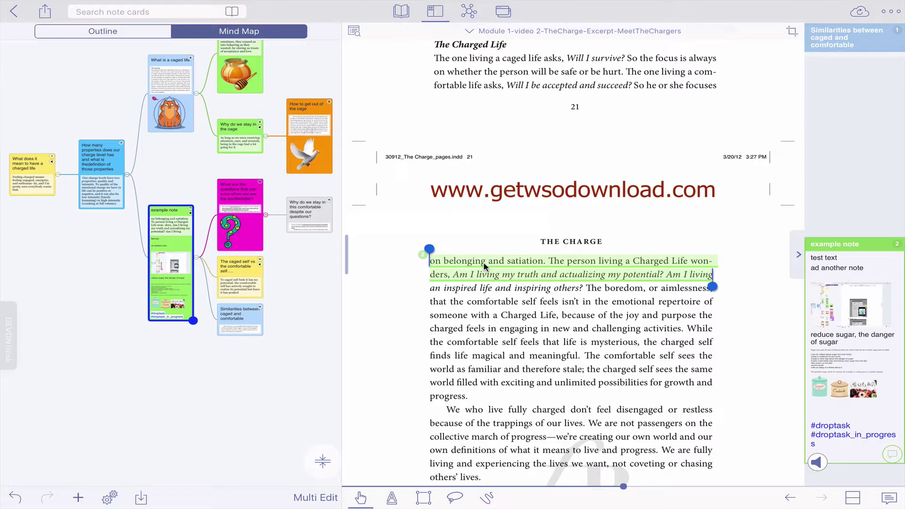
{"action": "left_click", "coordinate": [860, 251]}
{"action": "left_click", "coordinate": [502, 267]}
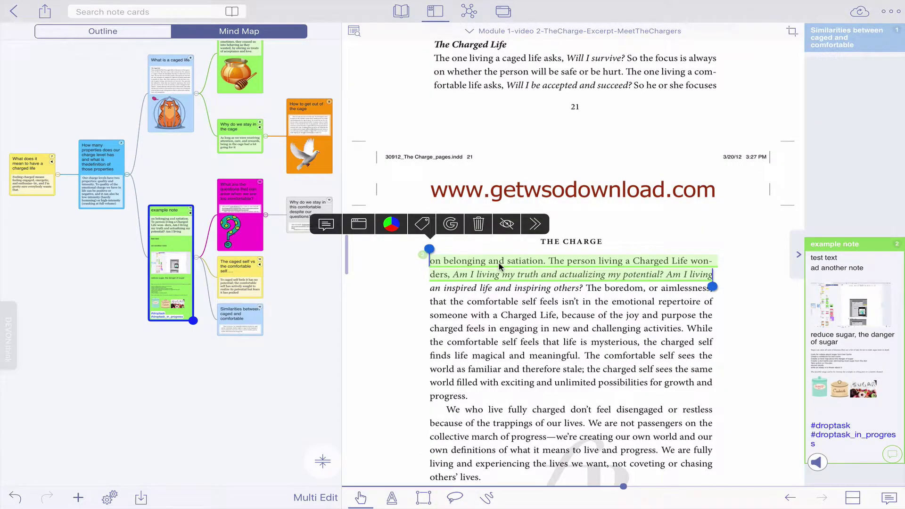
{"action": "left_click", "coordinate": [338, 228]}
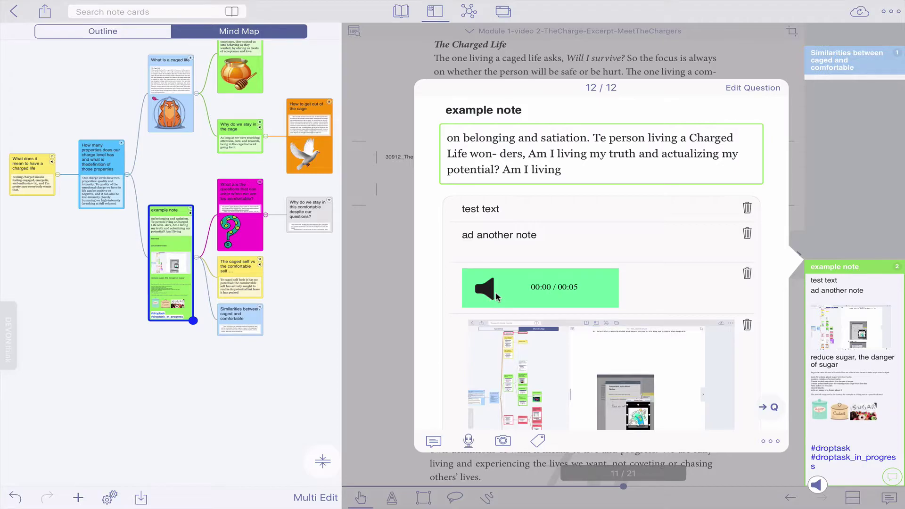
{"action": "left_click", "coordinate": [776, 441]}
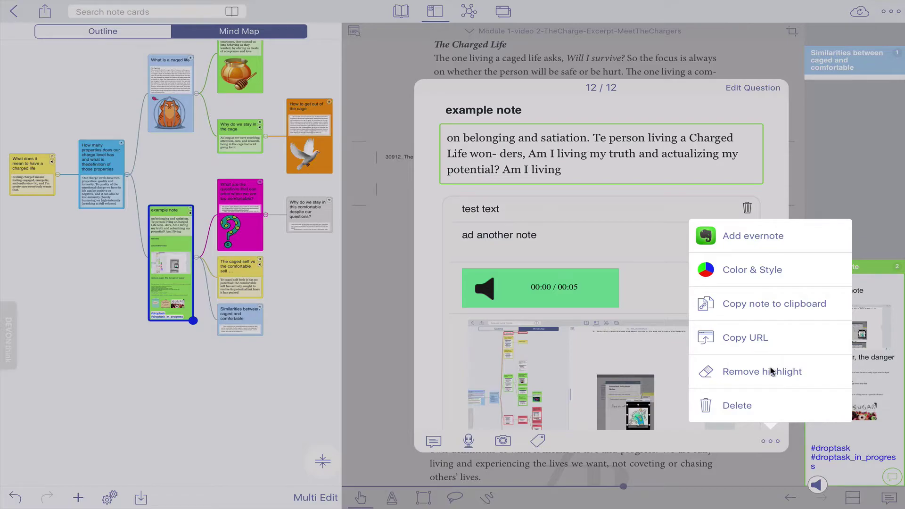
{"action": "left_click", "coordinate": [856, 154]}
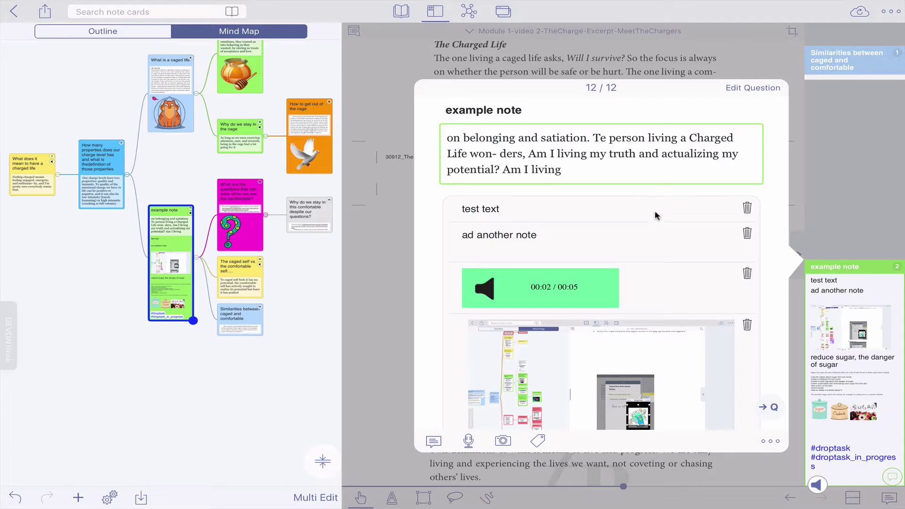
- Reorder the note card's comments so the image comes first, followed by the voice recording, "ad another note" and "test text"
{"action": "scroll", "coordinate": [682, 316], "scroll_direction": "down", "scroll_amount": 3}
{"action": "scroll", "coordinate": [682, 316], "scroll_direction": "right", "scroll_amount": 2}
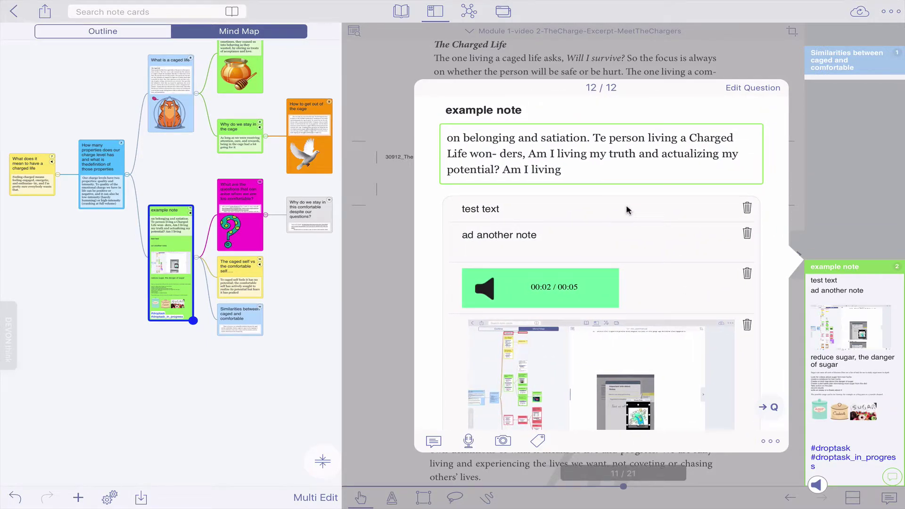
{"action": "left_click_drag", "start_coordinate": [627, 207], "coordinate": [627, 244]}
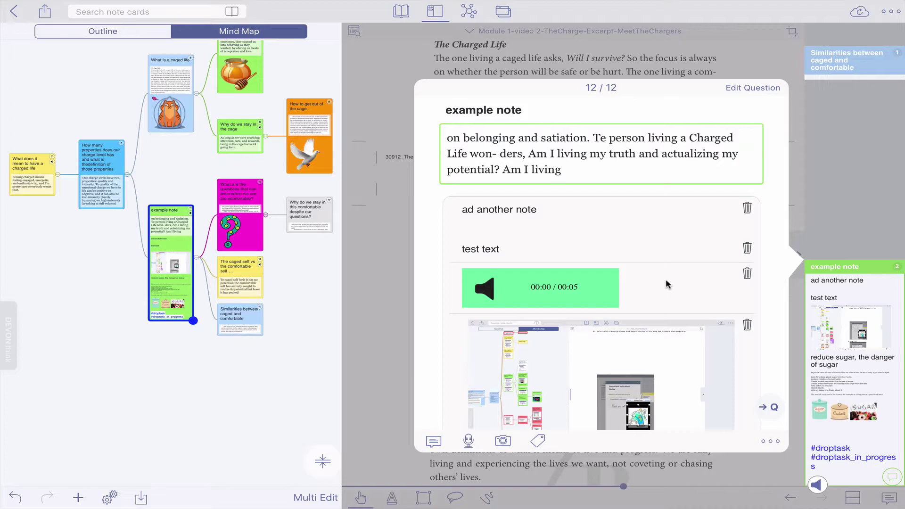
{"action": "left_click_drag", "start_coordinate": [666, 286], "coordinate": [645, 224]}
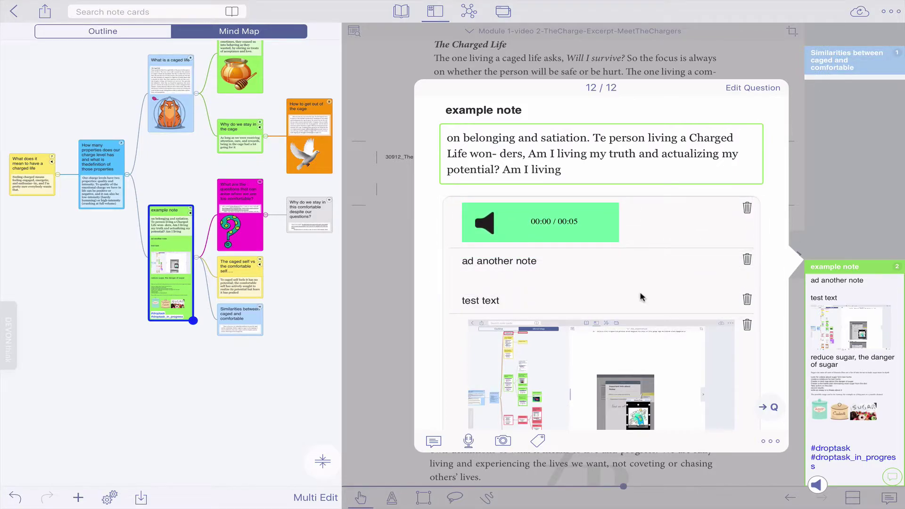
{"action": "left_click", "coordinate": [659, 349]}
{"action": "left_click_drag", "start_coordinate": [659, 349], "coordinate": [632, 237]}
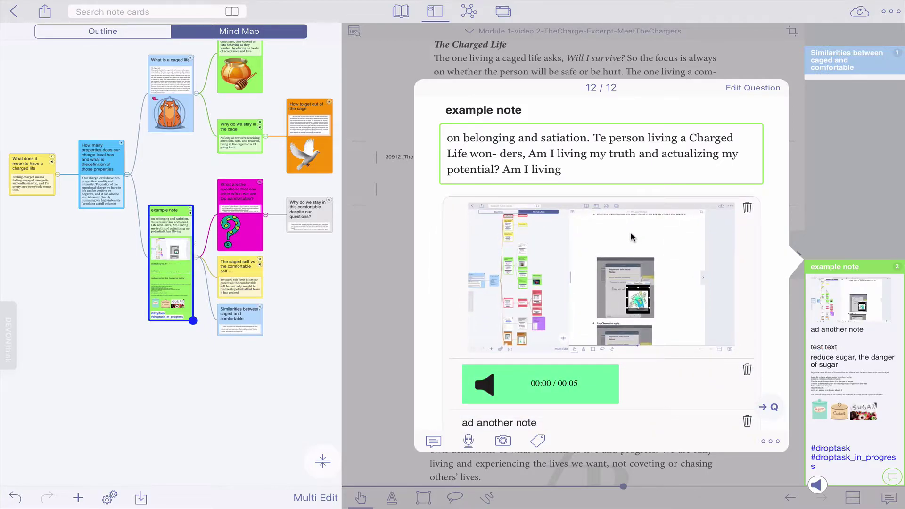
{"action": "left_click", "coordinate": [420, 6]}
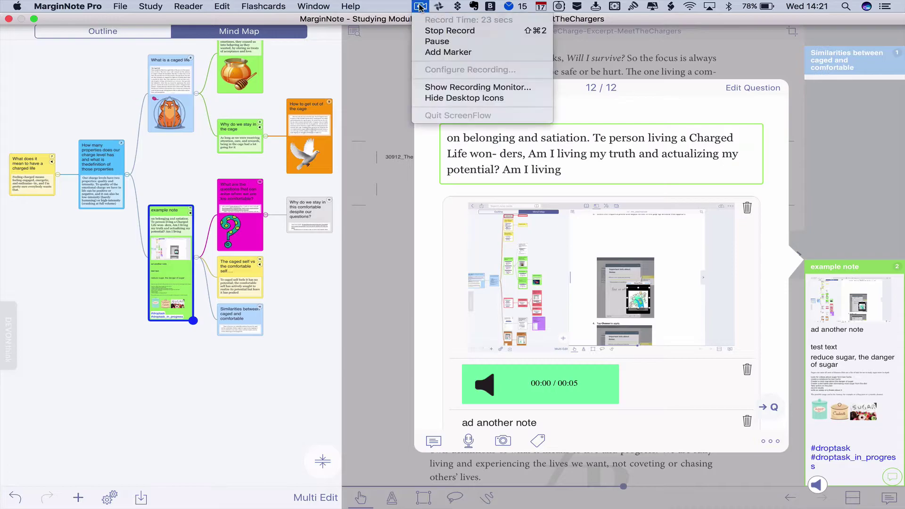
{"action": "left_click", "coordinate": [433, 30]}
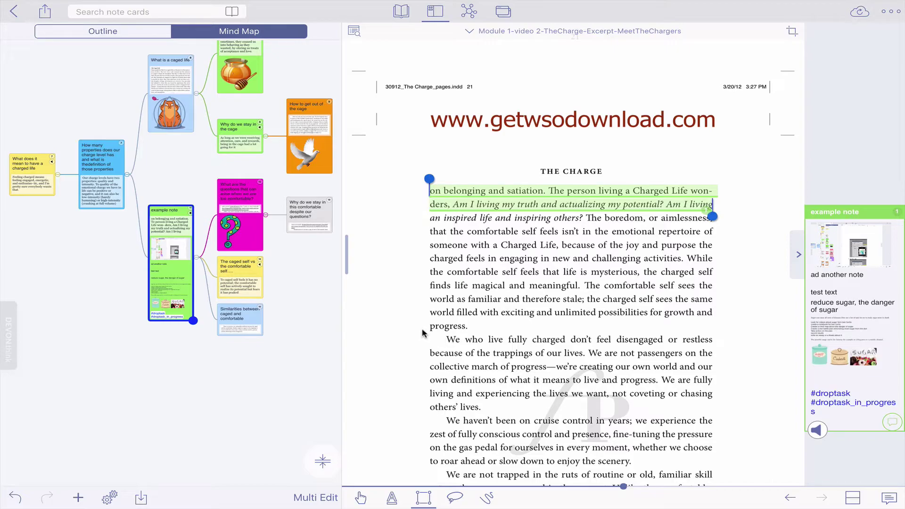
- Draw a rectangular highlight around the paragraph starting "We who live fully charged" and make it brown with the borderless fill style
{"action": "left_click_drag", "start_coordinate": [422, 333], "coordinate": [723, 419]}
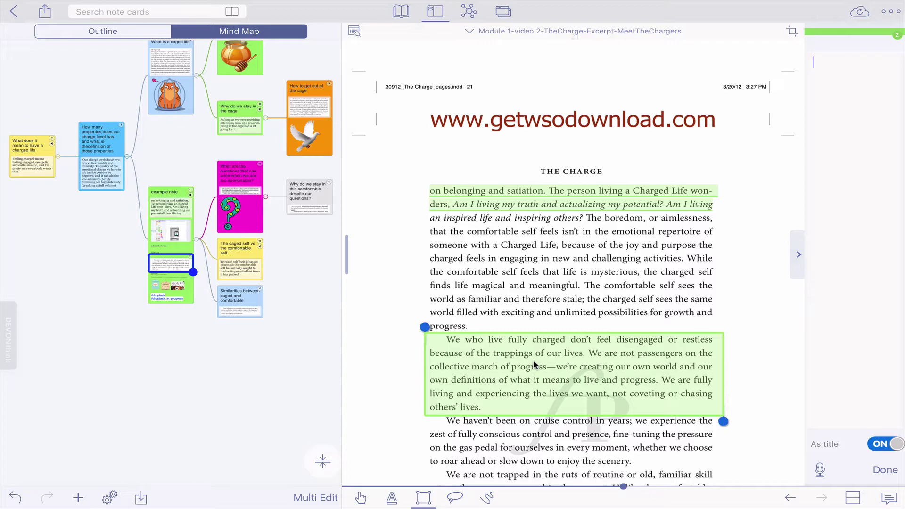
{"action": "left_click", "coordinate": [534, 365]}
{"action": "left_click", "coordinate": [403, 302]}
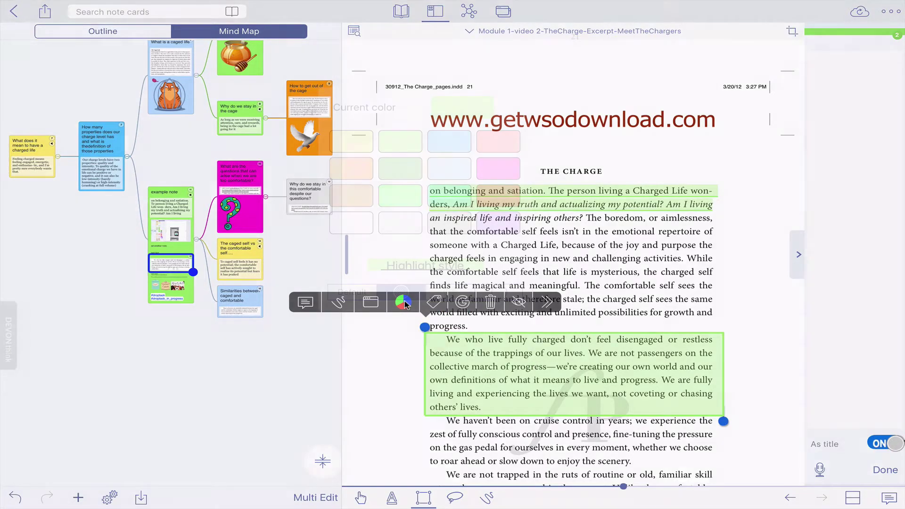
{"action": "left_click", "coordinate": [351, 195]}
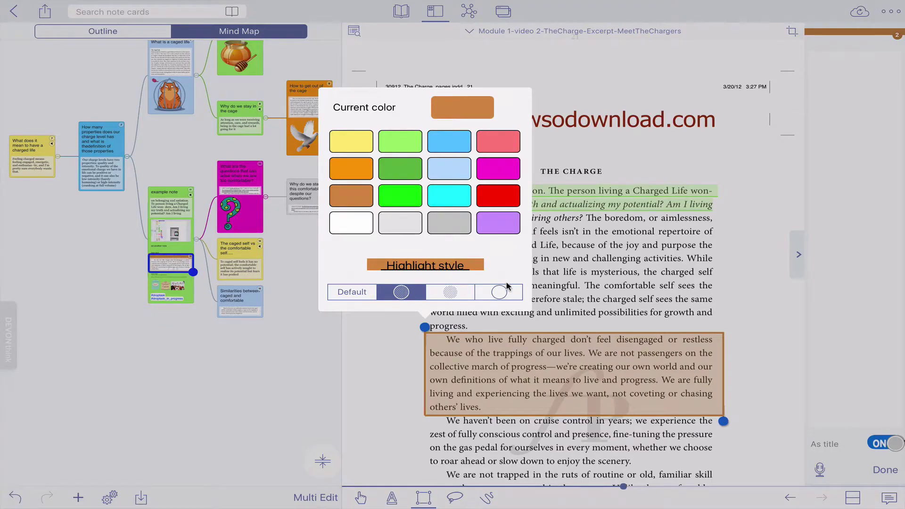
{"action": "left_click", "coordinate": [450, 292]}
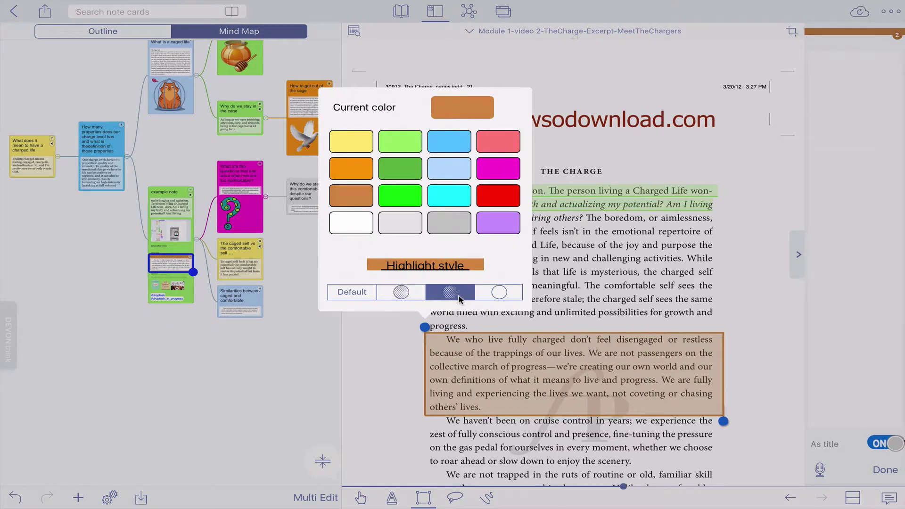
{"action": "left_click", "coordinate": [613, 315]}
- Open handwriting mode for the brown highlight and underline "We who live fully charged don't feel disengaged or" with a thick blue straight line
{"action": "left_click", "coordinate": [574, 353]}
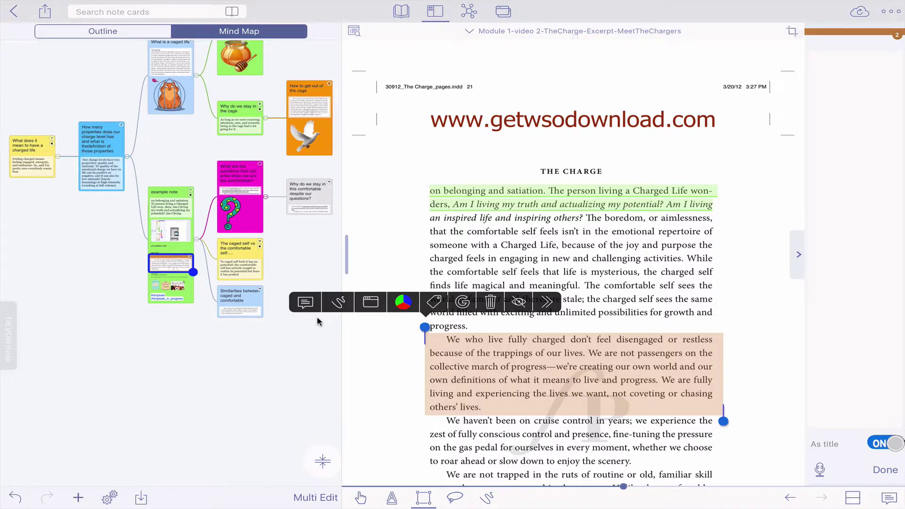
{"action": "left_click", "coordinate": [339, 302]}
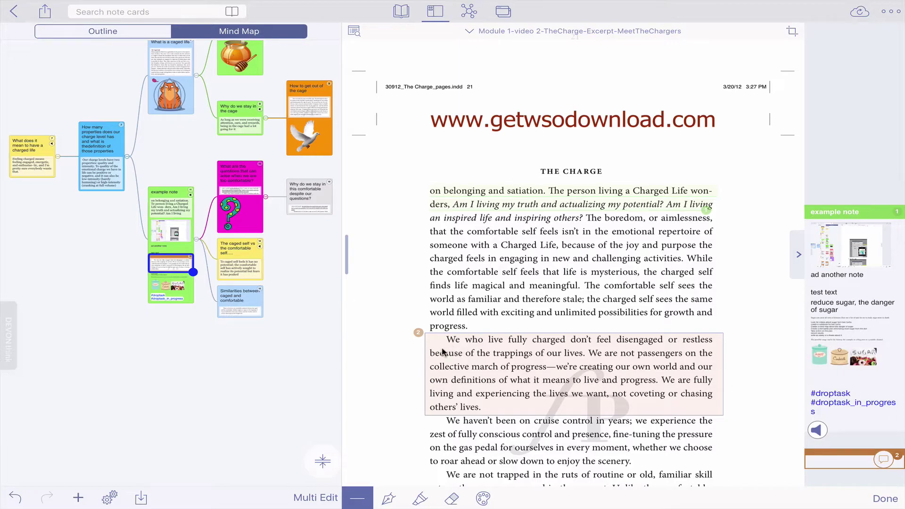
{"action": "left_click", "coordinate": [347, 475]}
{"action": "left_click_drag", "start_coordinate": [448, 345], "coordinate": [686, 357]}
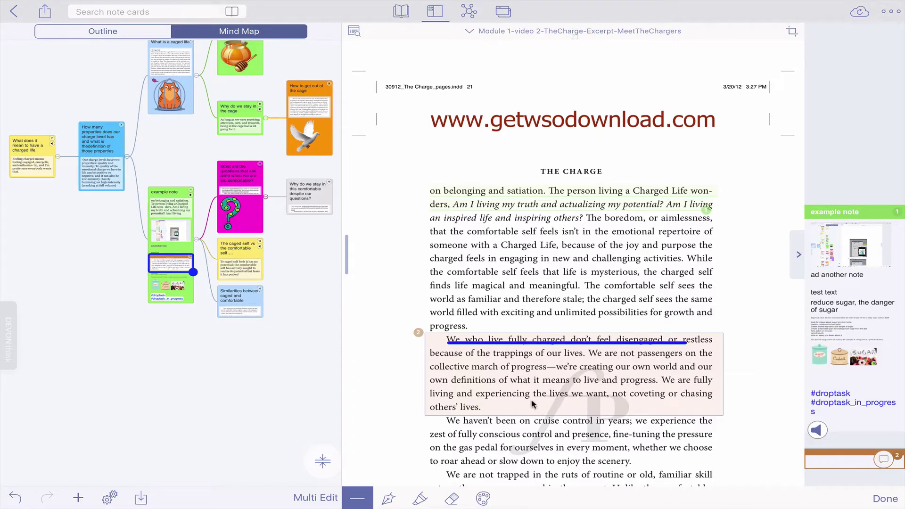
- Change the straight line to a thin red stroke and underline "because of the trappings of our lives"
{"action": "left_click", "coordinate": [482, 498]}
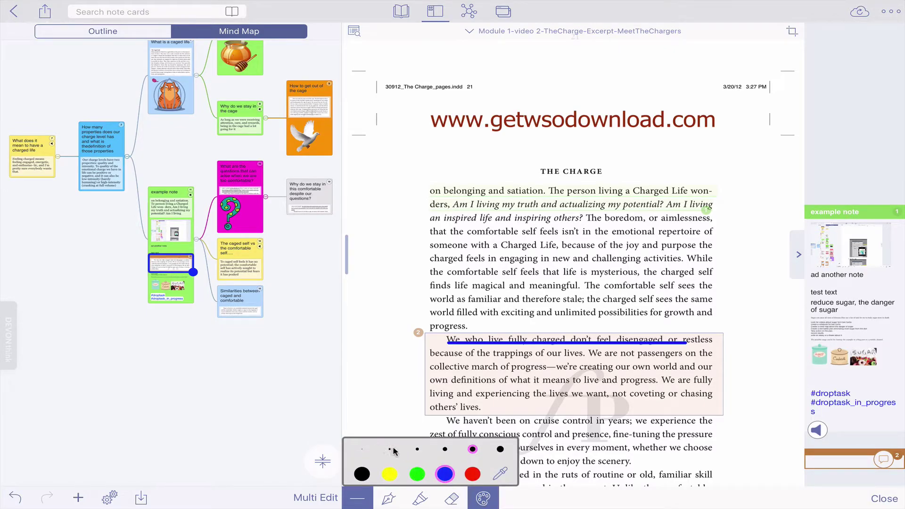
{"action": "left_click", "coordinate": [389, 449]}
{"action": "left_click", "coordinate": [472, 474]}
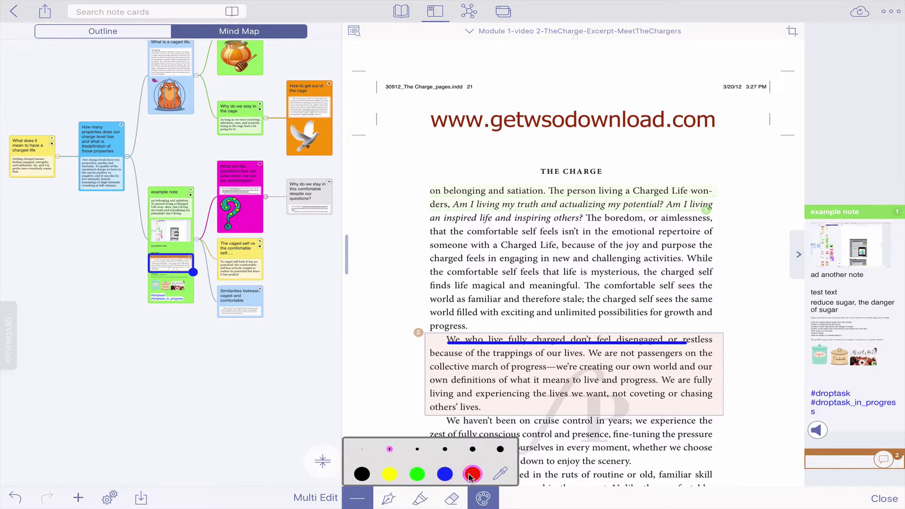
{"action": "left_click", "coordinate": [361, 394]}
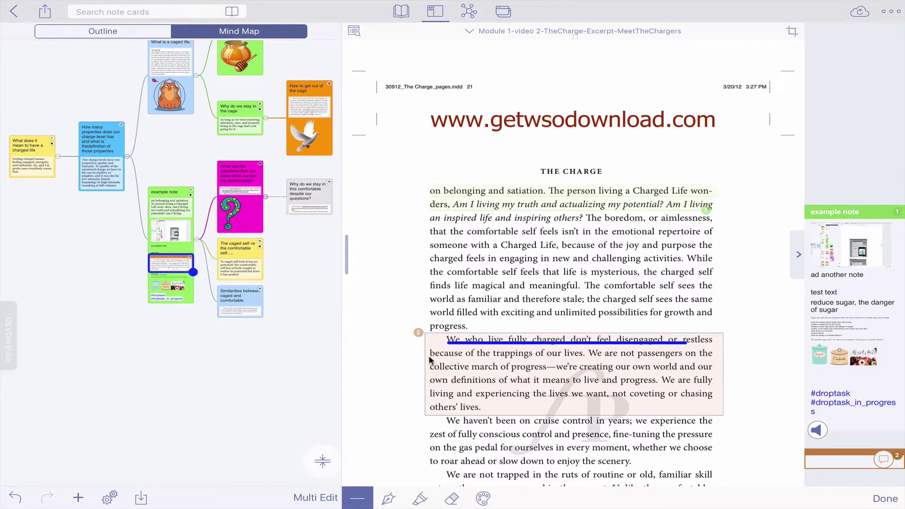
{"action": "left_click_drag", "start_coordinate": [430, 358], "coordinate": [579, 365]}
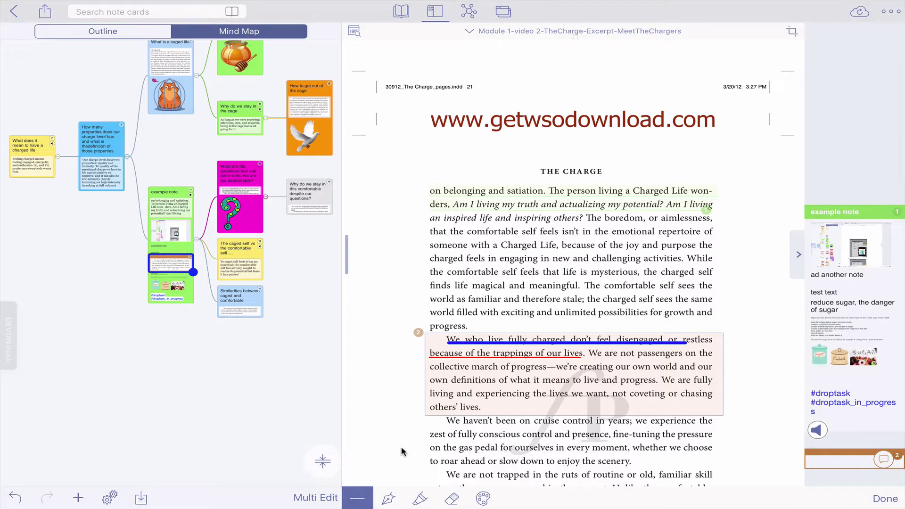
- Draw a freehand red pen stroke after "others' lives." and mark "we're creating our own" with the yellow highlighter
{"action": "left_click", "coordinate": [389, 499]}
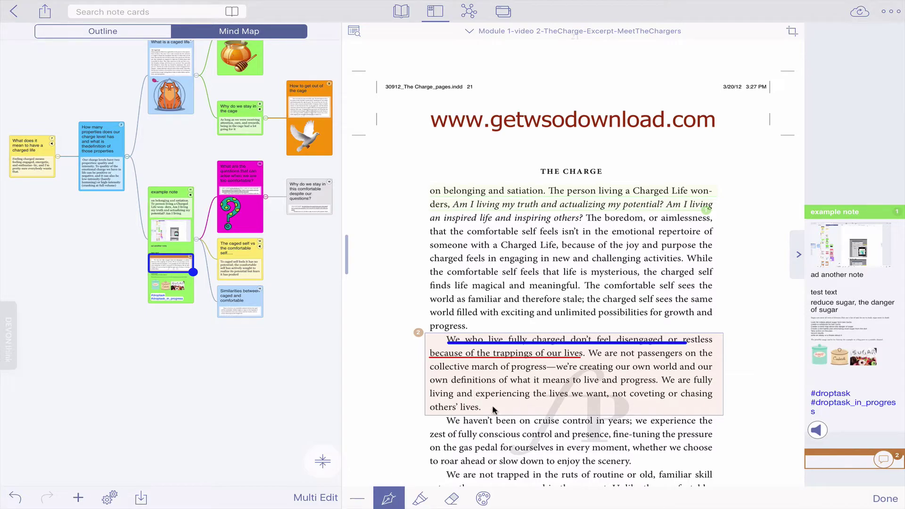
{"action": "left_click_drag", "start_coordinate": [491, 406], "coordinate": [568, 411]}
{"action": "left_click", "coordinate": [419, 499]}
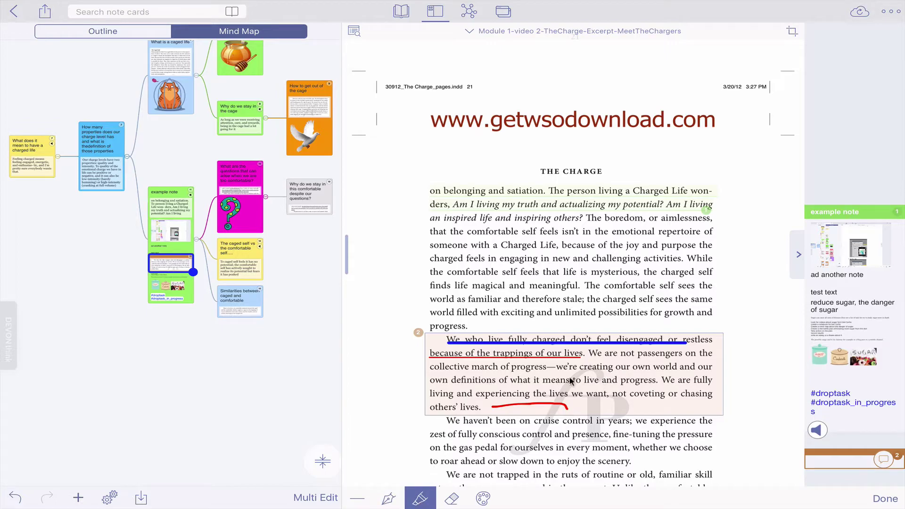
{"action": "left_click_drag", "start_coordinate": [546, 369], "coordinate": [632, 373]}
{"action": "left_click", "coordinate": [488, 496]}
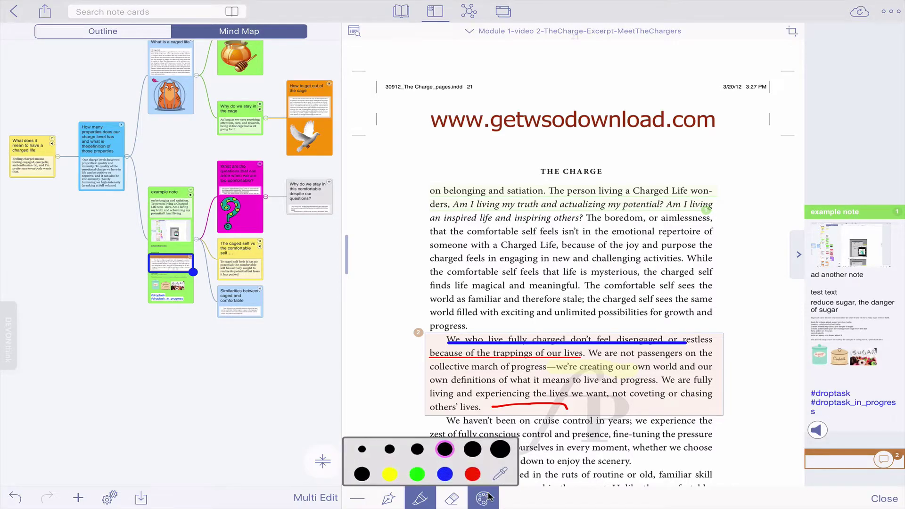
{"action": "left_click", "coordinate": [488, 497]}
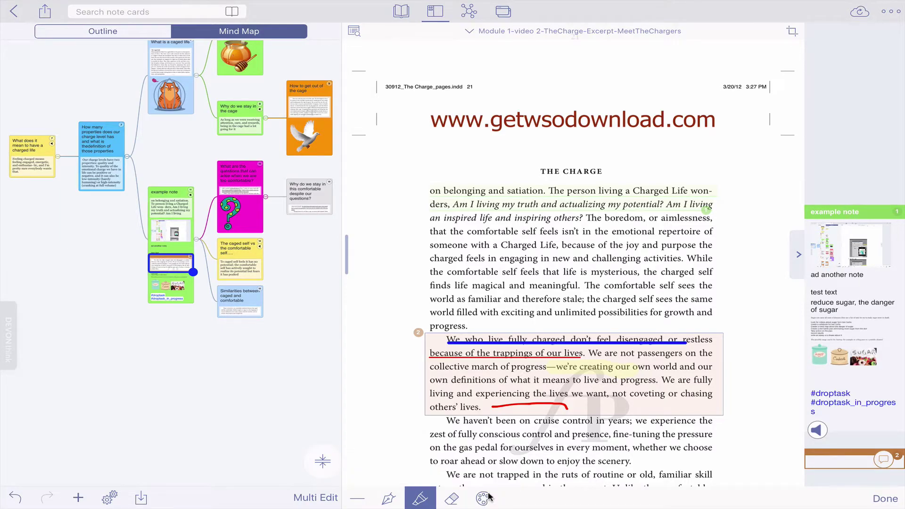
- Erase the freehand red stroke after "others' lives." and finish drawing on the highlight
{"action": "left_click", "coordinate": [452, 498]}
{"action": "left_click_drag", "start_coordinate": [566, 406], "coordinate": [500, 405]}
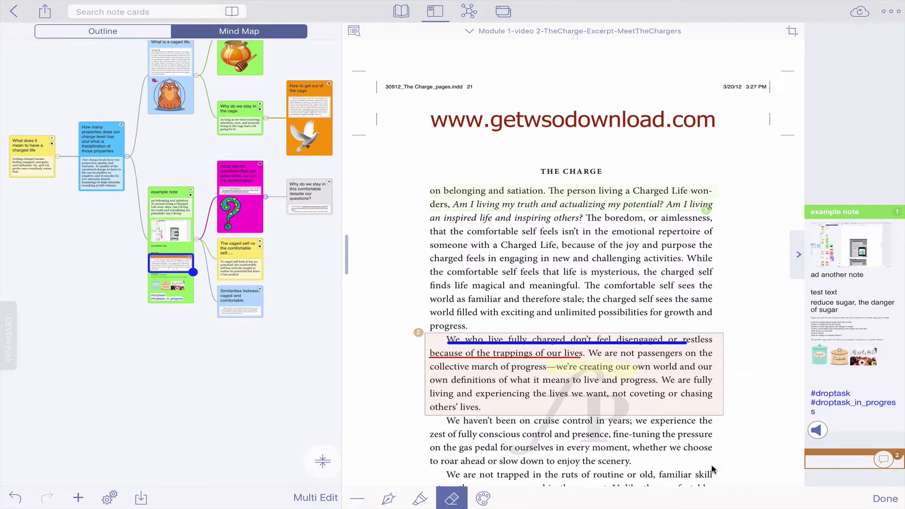
{"action": "left_click", "coordinate": [885, 499]}
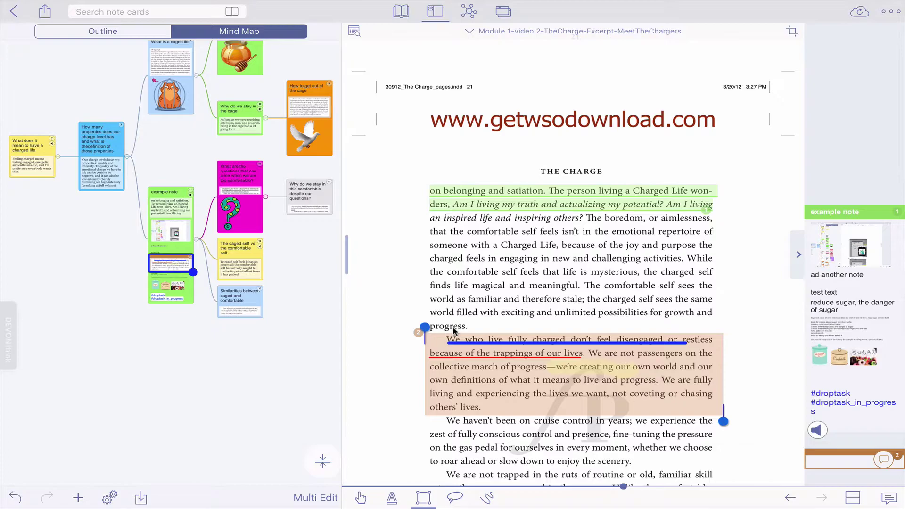
- View the brown highlight's note card with its handwritten annotations and close it
{"action": "left_click", "coordinate": [445, 355]}
{"action": "left_click", "coordinate": [378, 302]}
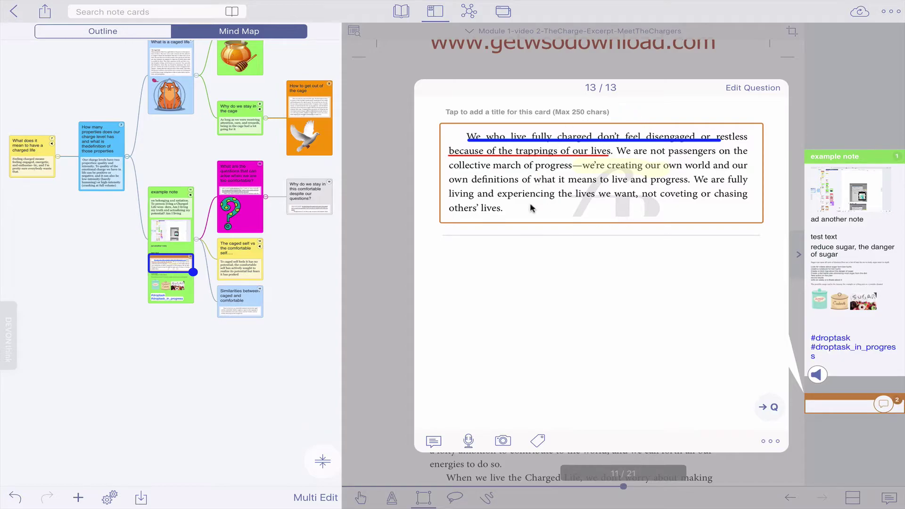
{"action": "key", "text": "Escape"}
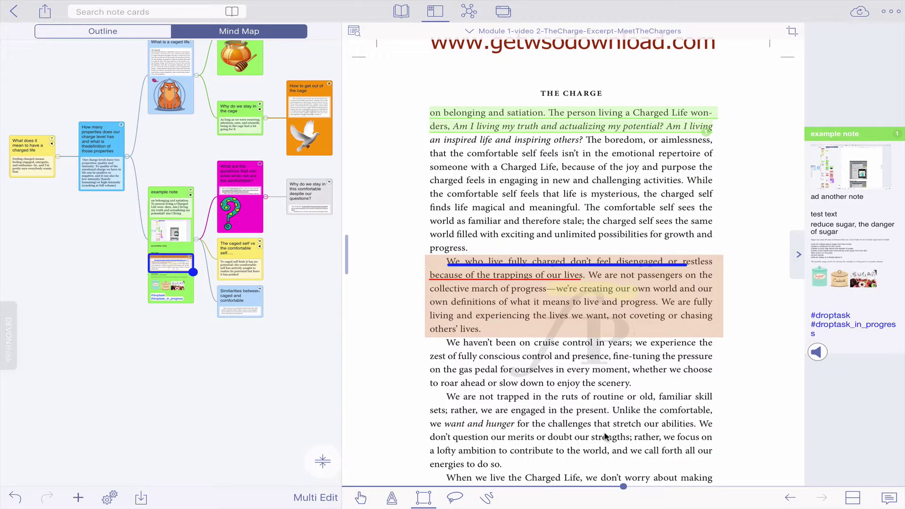
- Start handwriting directly on the page and underline "We haven't been on cruise control" with a thin red straight line
{"action": "scroll", "coordinate": [608, 438], "scroll_direction": "down", "scroll_amount": 5}
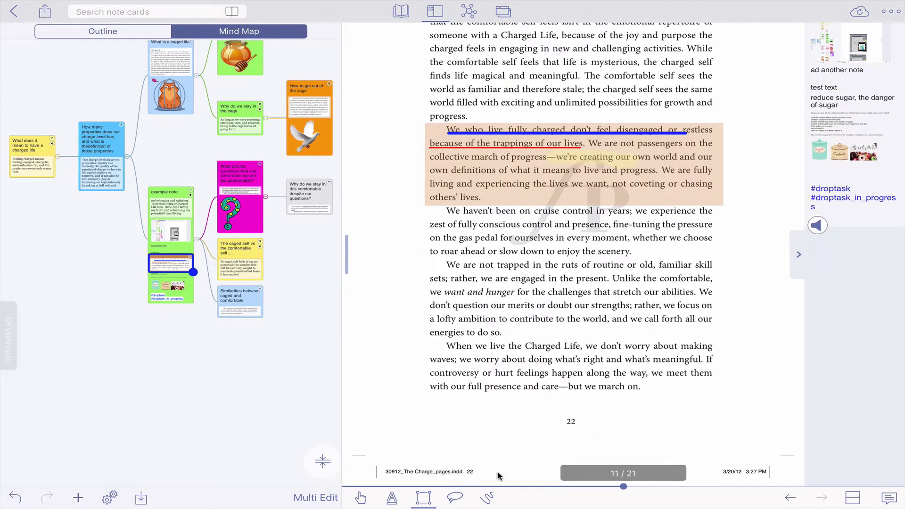
{"action": "left_click", "coordinate": [486, 502]}
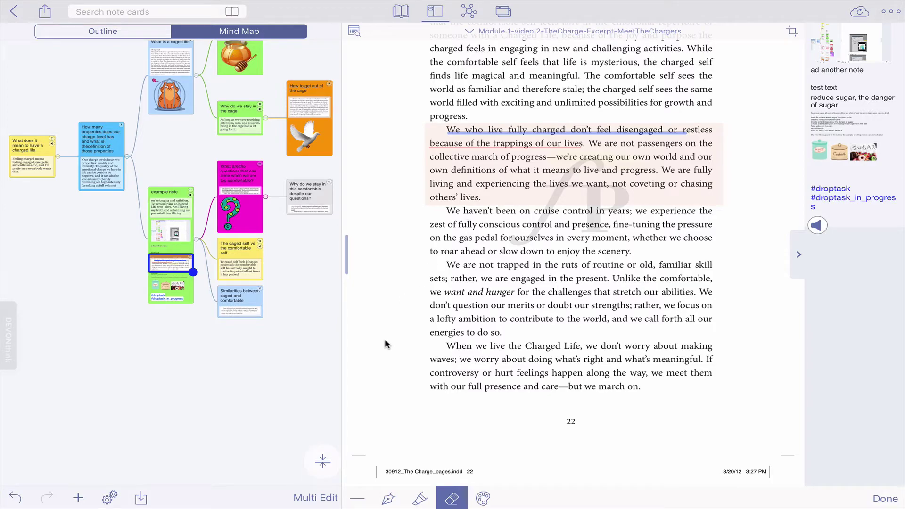
{"action": "left_click", "coordinate": [357, 499]}
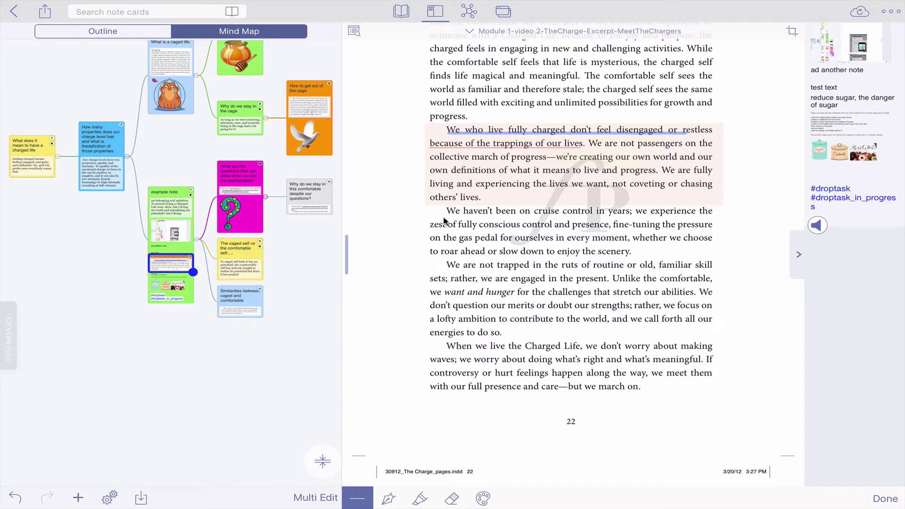
{"action": "left_click_drag", "start_coordinate": [443, 218], "coordinate": [578, 218]}
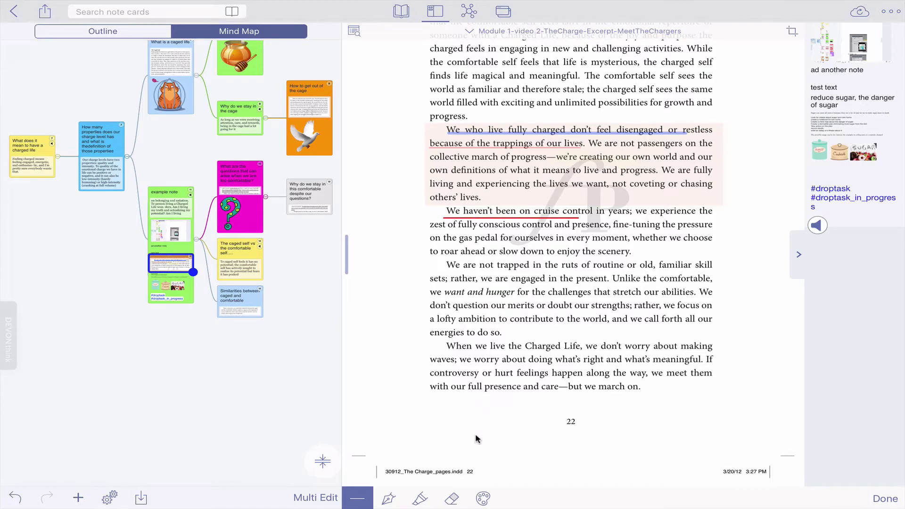
- Set a thicker line in a custom dark grey-green and underline "We are not trapped in the ruts"
{"action": "left_click", "coordinate": [482, 498]}
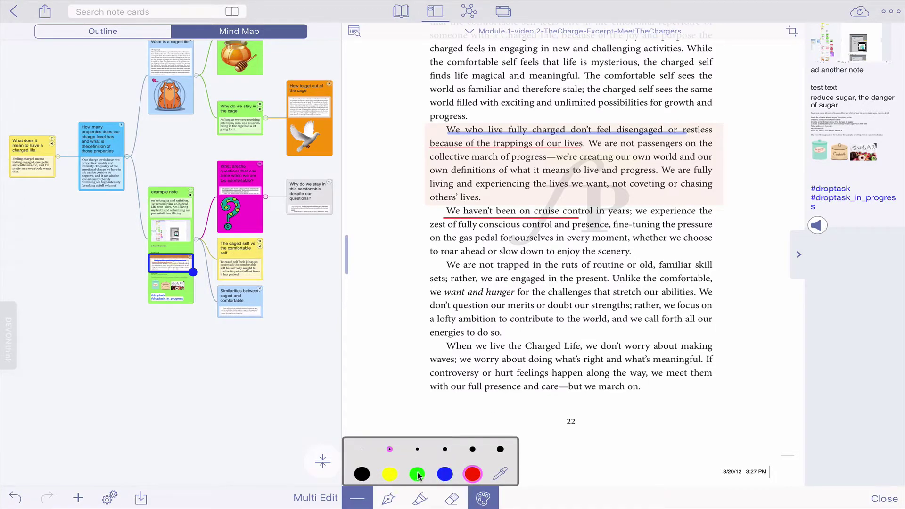
{"action": "left_click", "coordinate": [417, 476]}
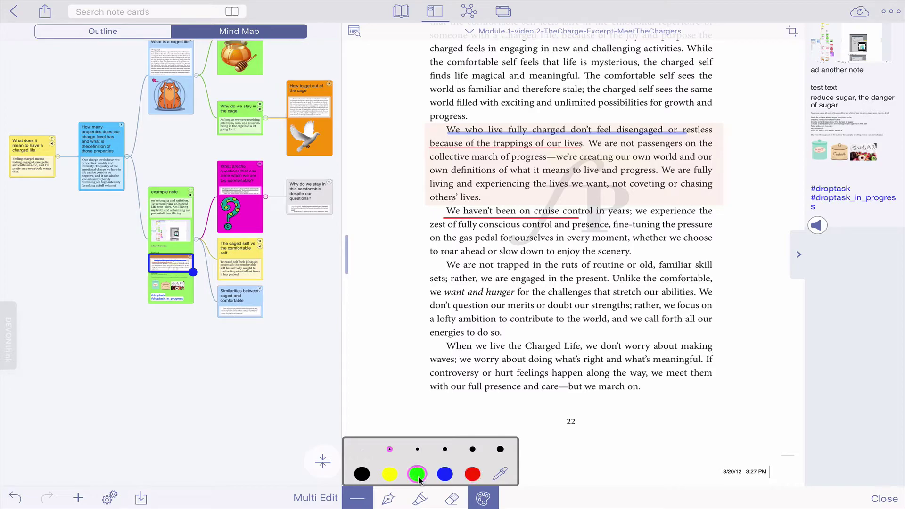
{"action": "left_click", "coordinate": [473, 449]}
{"action": "left_click", "coordinate": [505, 469]}
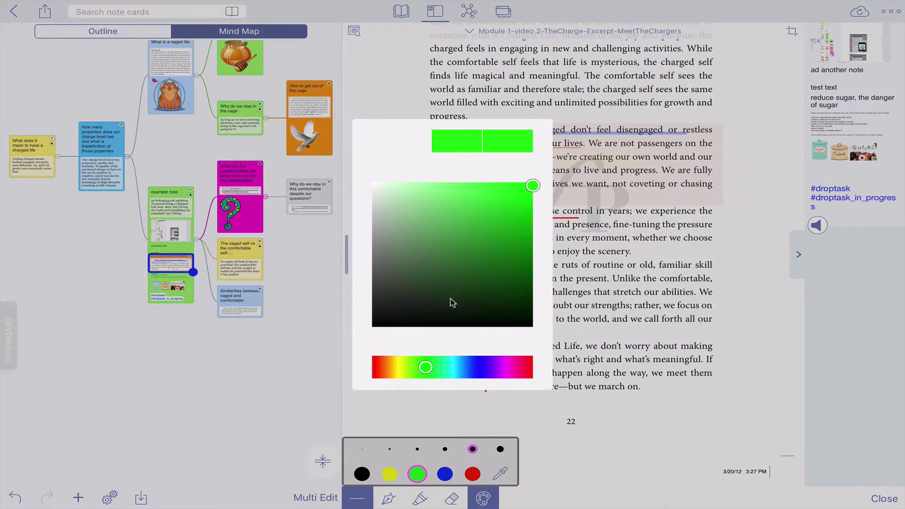
{"action": "left_click", "coordinate": [399, 267]}
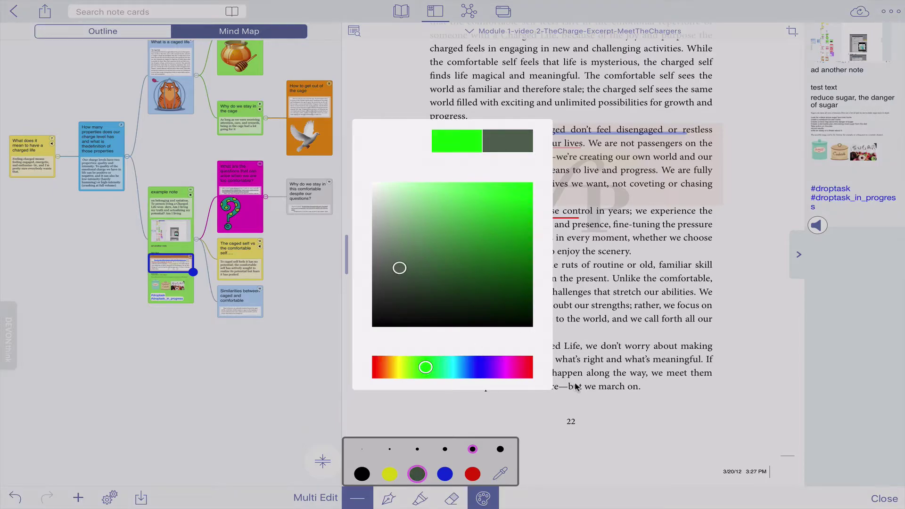
{"action": "left_click", "coordinate": [618, 363]}
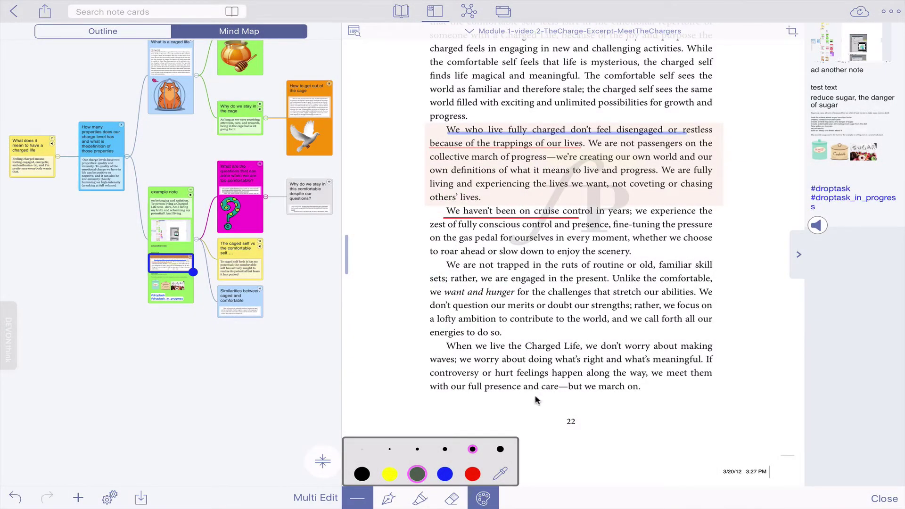
{"action": "left_click", "coordinate": [447, 270]}
{"action": "left_click_drag", "start_coordinate": [445, 270], "coordinate": [585, 272]}
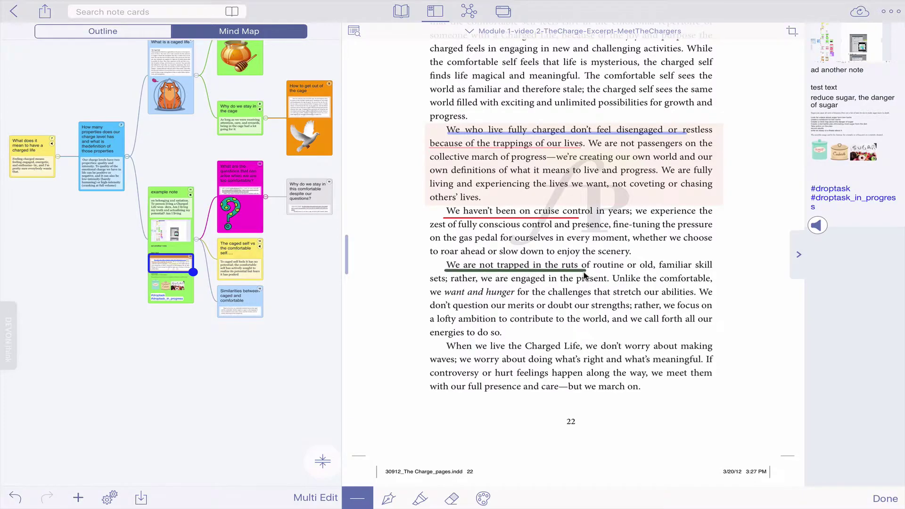
- Circle "do so" with the freehand pen and mark "and care—but we march on." with the yellow highlighter
{"action": "left_click", "coordinate": [389, 498]}
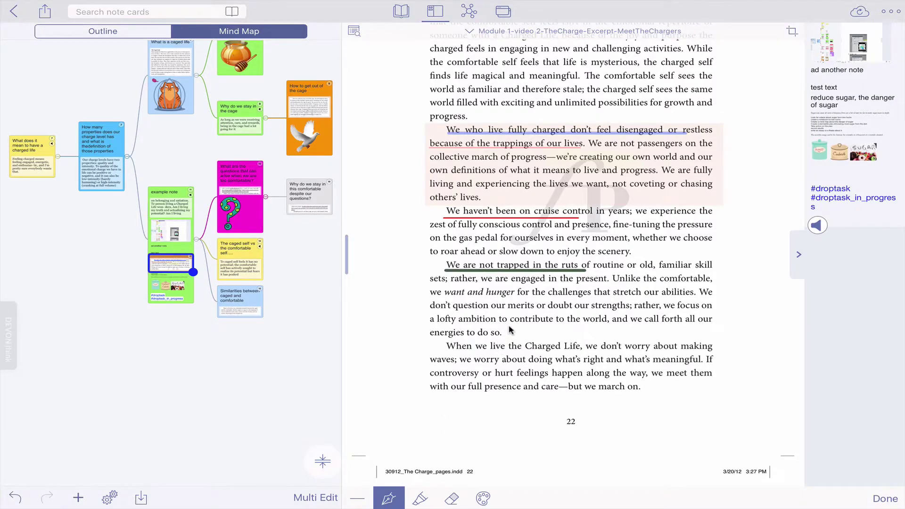
{"action": "mouse_move", "coordinate": [511, 326]}
{"action": "left_mouse_down"}
{"action": "mouse_move", "coordinate": [472, 347]}
{"action": "mouse_move", "coordinate": [508, 327]}
{"action": "left_mouse_up"}
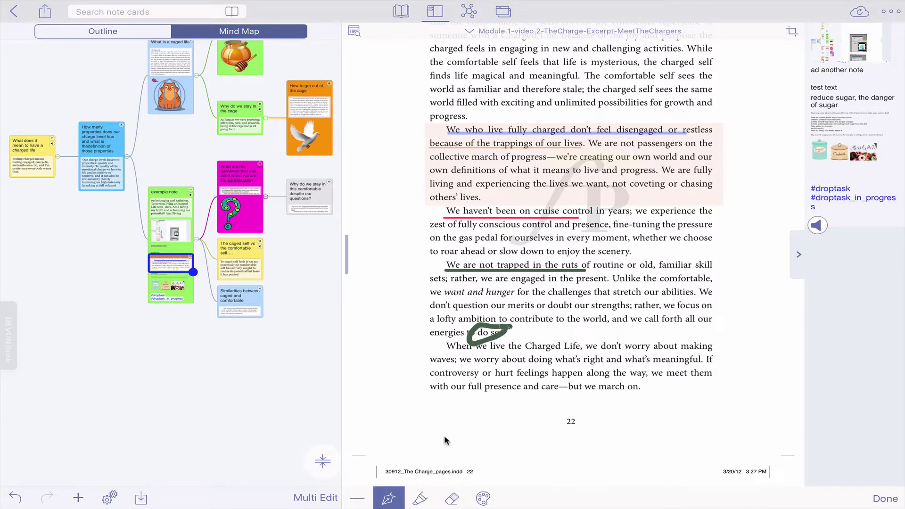
{"action": "left_click", "coordinate": [422, 497]}
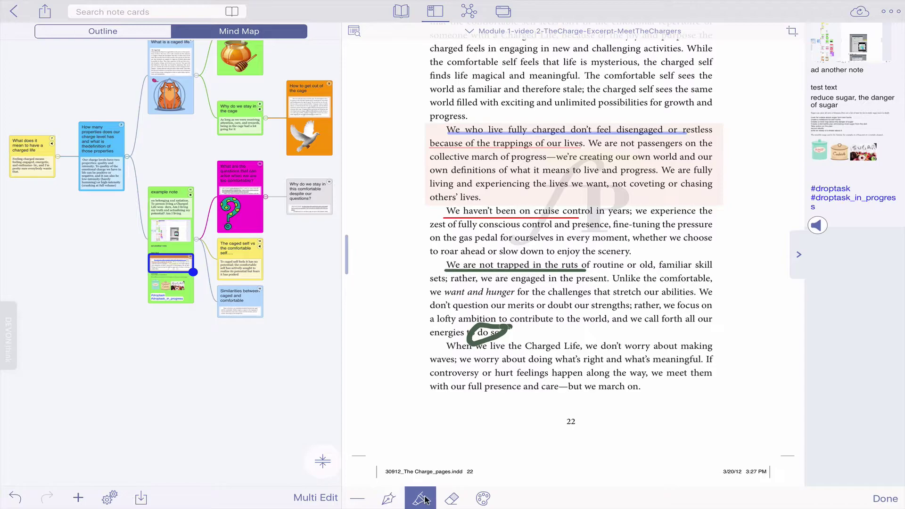
{"action": "left_click_drag", "start_coordinate": [524, 387], "coordinate": [642, 389]}
- Finish drawing, excerpt the annotated paragraphs below the brown highlight with a rectangle, and move their card out of the example note in the mind map
{"action": "left_click", "coordinate": [892, 500]}
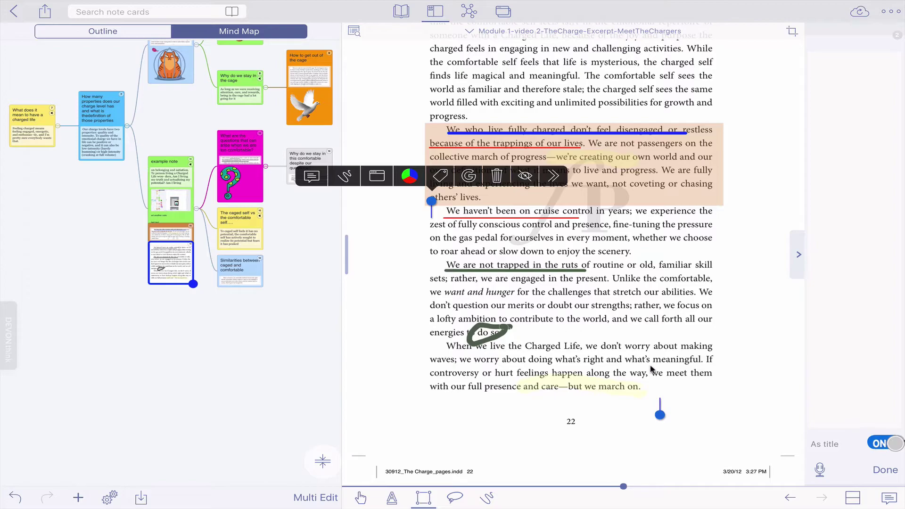
{"action": "left_click", "coordinate": [767, 354]}
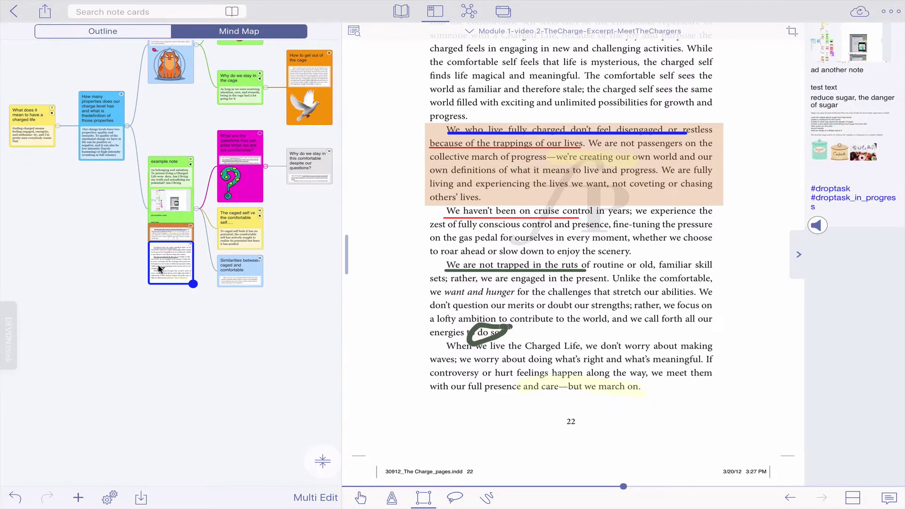
{"action": "left_click_drag", "start_coordinate": [173, 267], "coordinate": [177, 337]}
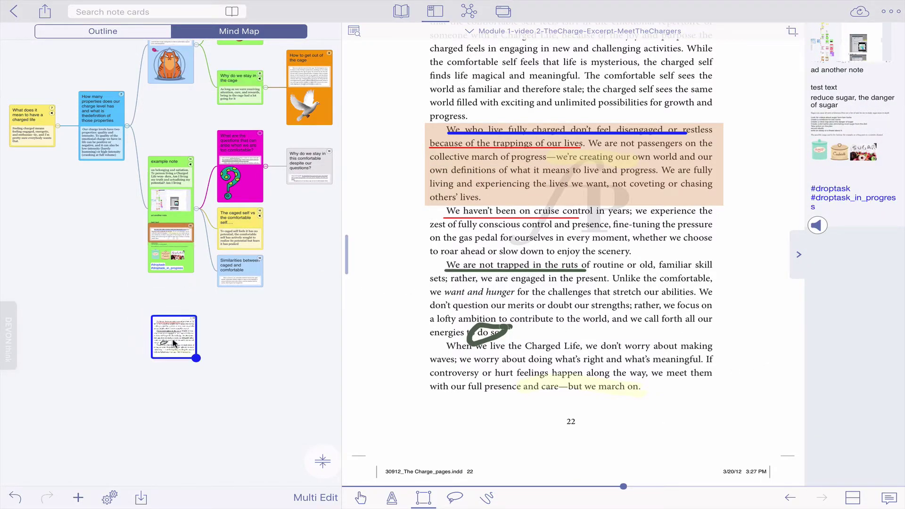
- Change the highlight color of the rectangular excerpt starting at "We haven't been on cruise control" to yellow
{"action": "left_click", "coordinate": [506, 220]}
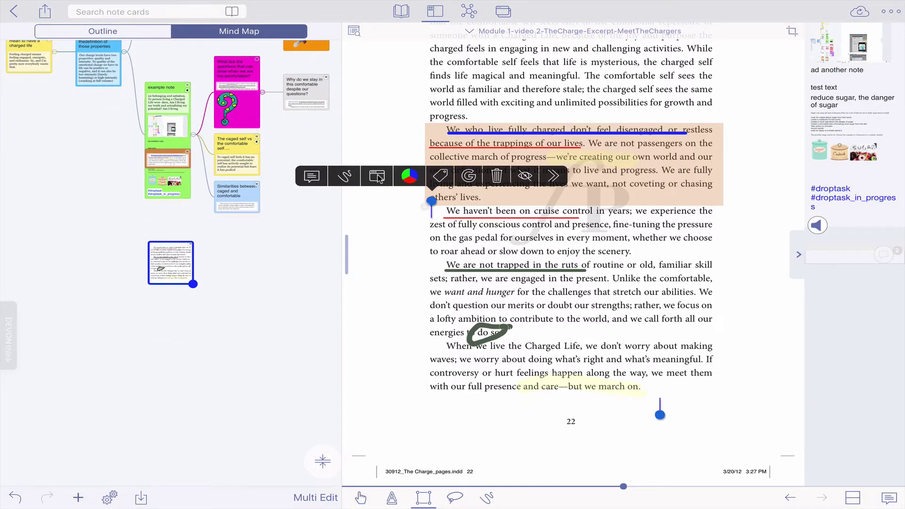
{"action": "left_click", "coordinate": [414, 176]}
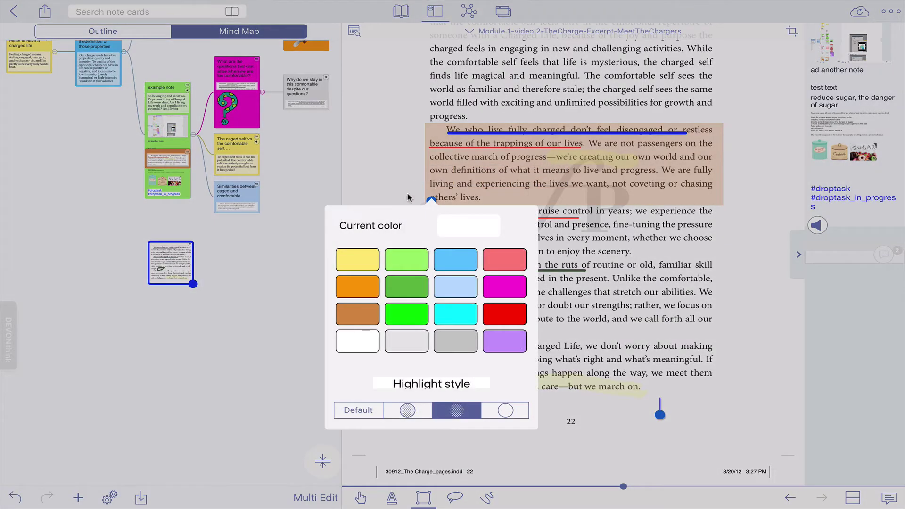
{"action": "left_click", "coordinate": [372, 257]}
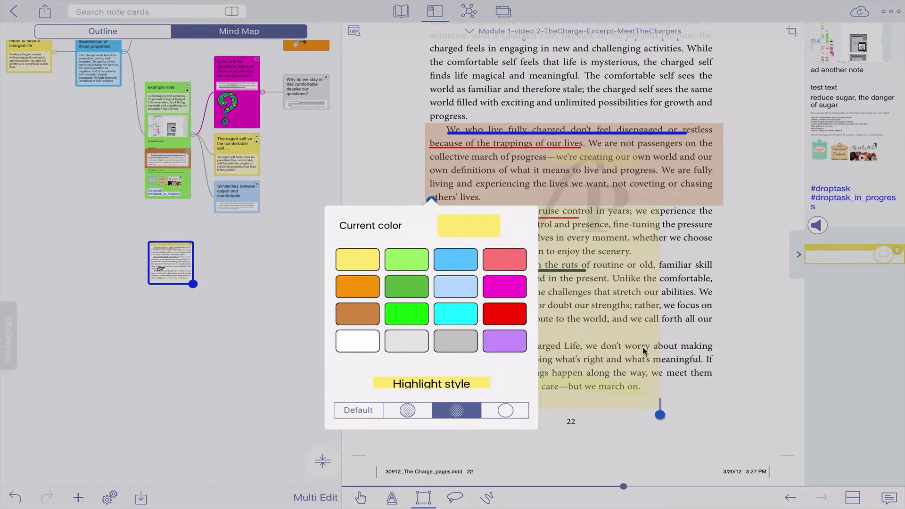
{"action": "left_click", "coordinate": [731, 326]}
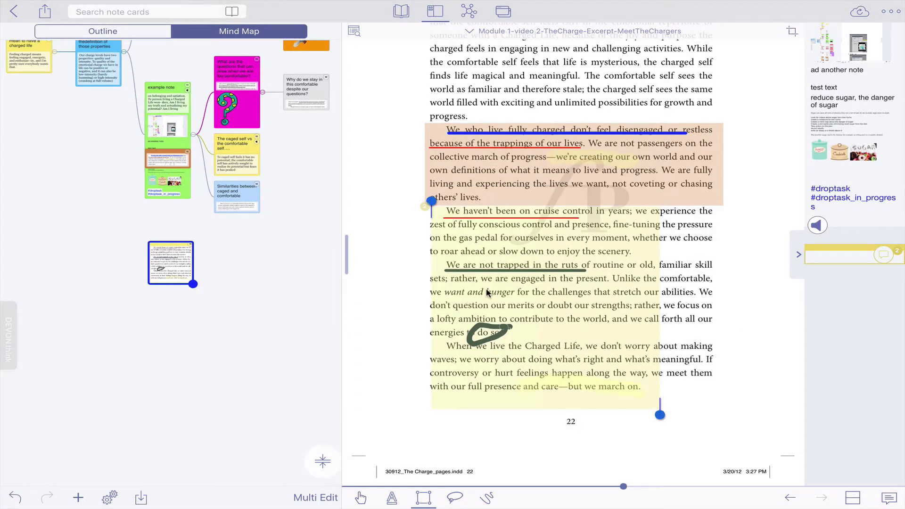
- Open the yellow excerpt's note card to review its annotated content, and close it
{"action": "left_click", "coordinate": [488, 236]}
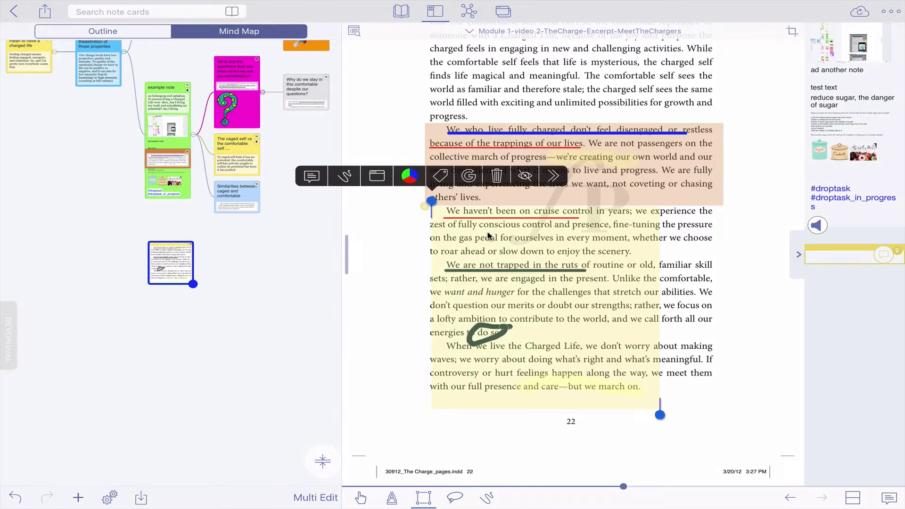
{"action": "left_click", "coordinate": [376, 177]}
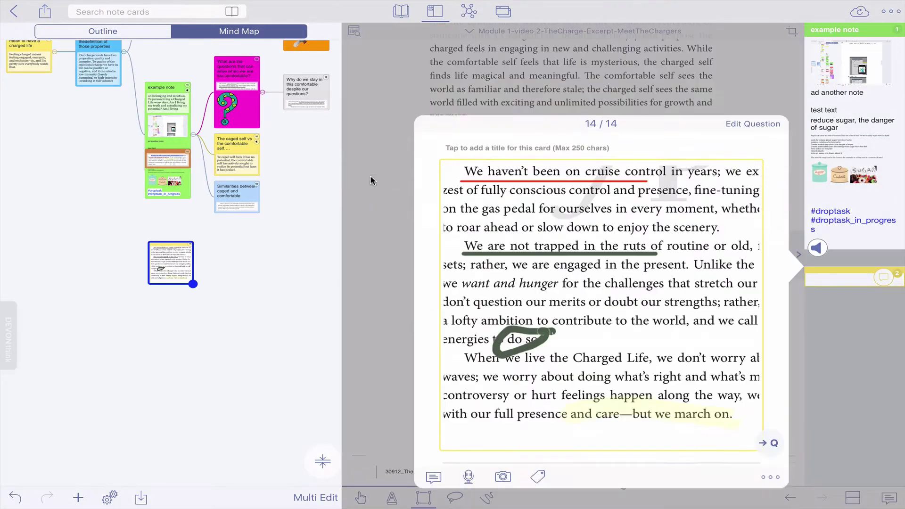
{"action": "scroll", "coordinate": [625, 258], "scroll_direction": "down", "scroll_amount": 1}
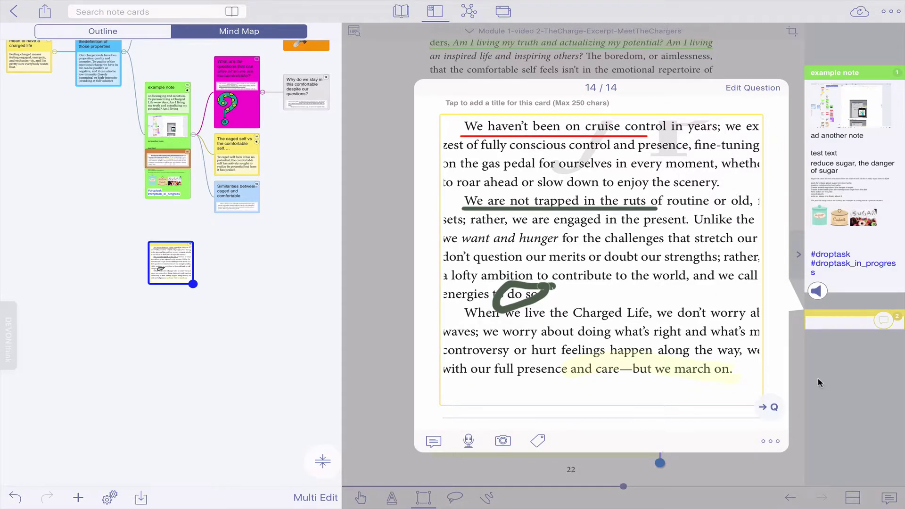
{"action": "left_click", "coordinate": [827, 403]}
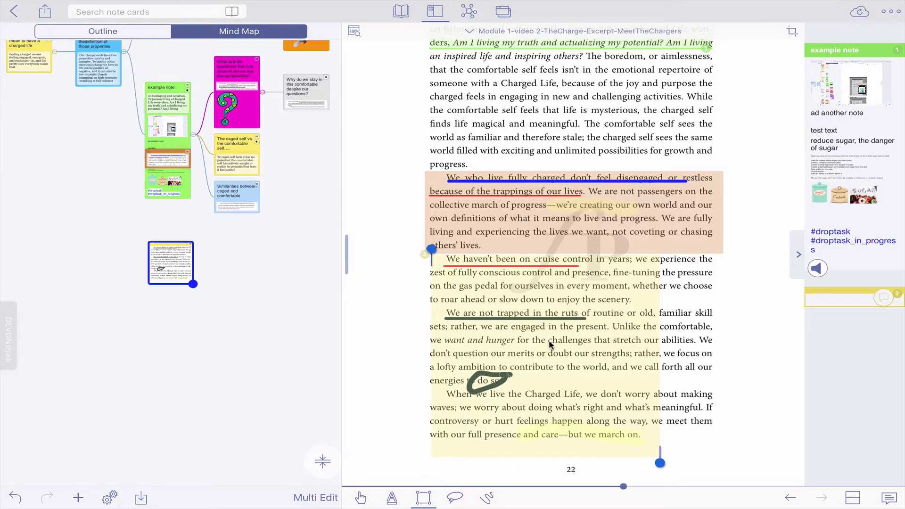
- Add the picture "Screenshot of Finder (17-05-2017, 14-37-55).png" from the Desktop to the yellow excerpt's note card
{"action": "left_click", "coordinate": [509, 288]}
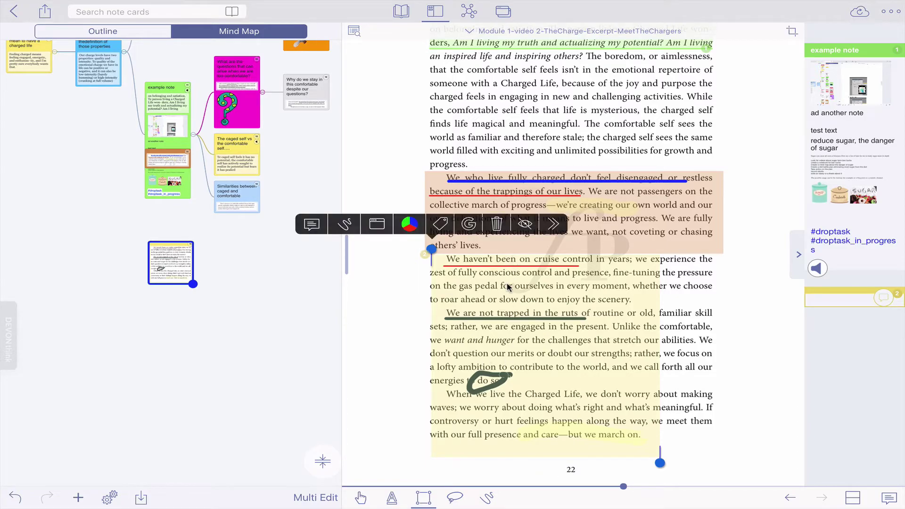
{"action": "left_click", "coordinate": [376, 226]}
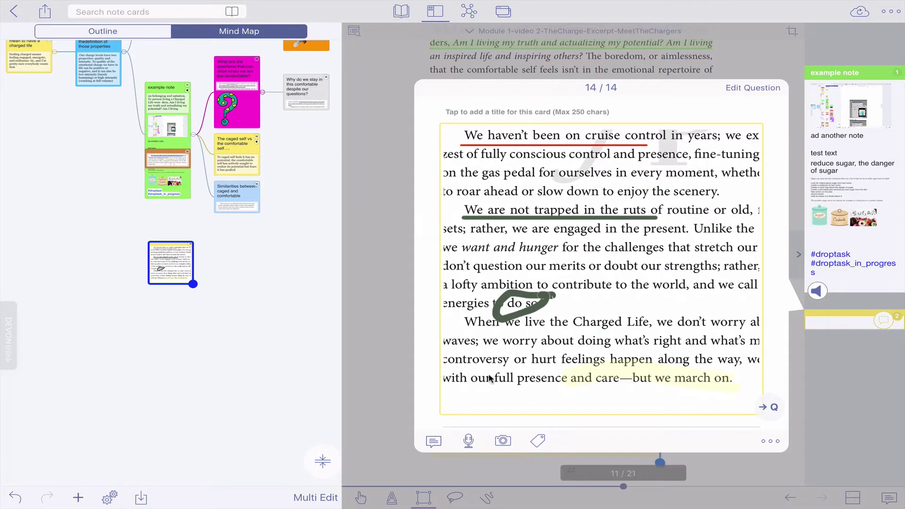
{"action": "left_click", "coordinate": [503, 441]}
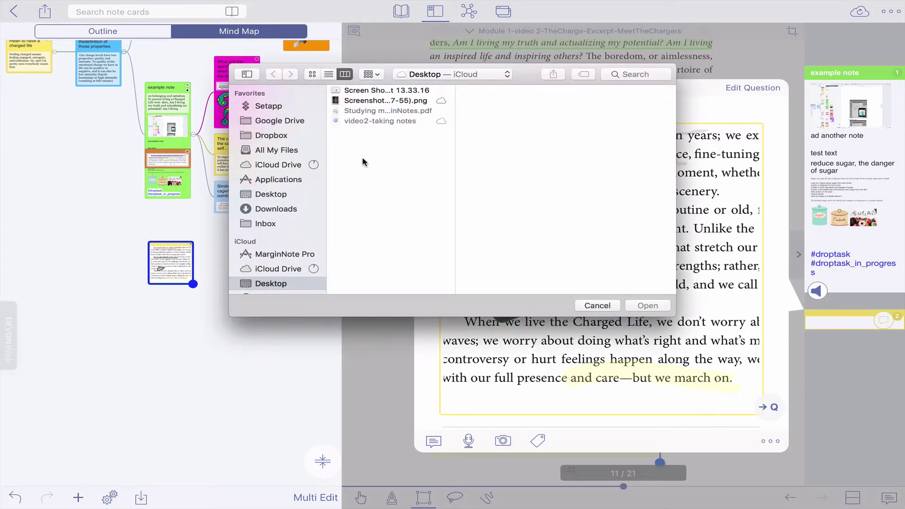
{"action": "left_click", "coordinate": [374, 100]}
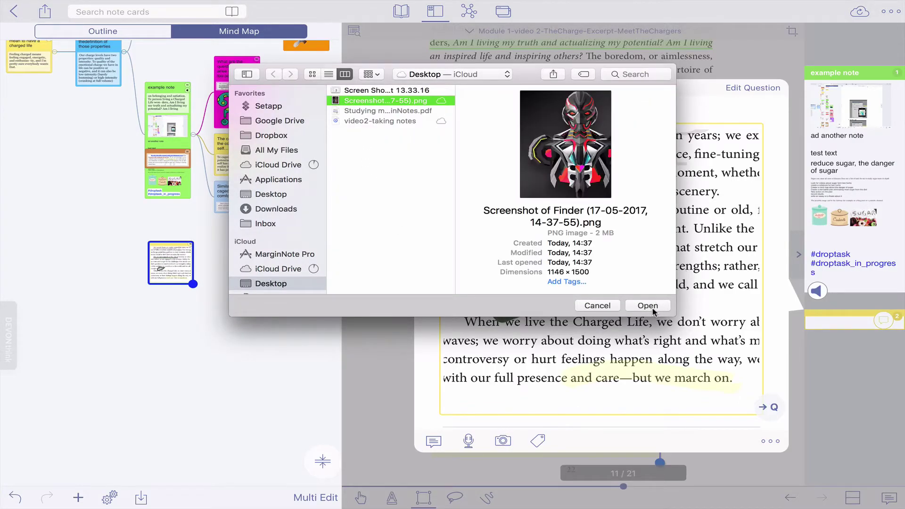
{"action": "left_click", "coordinate": [648, 306]}
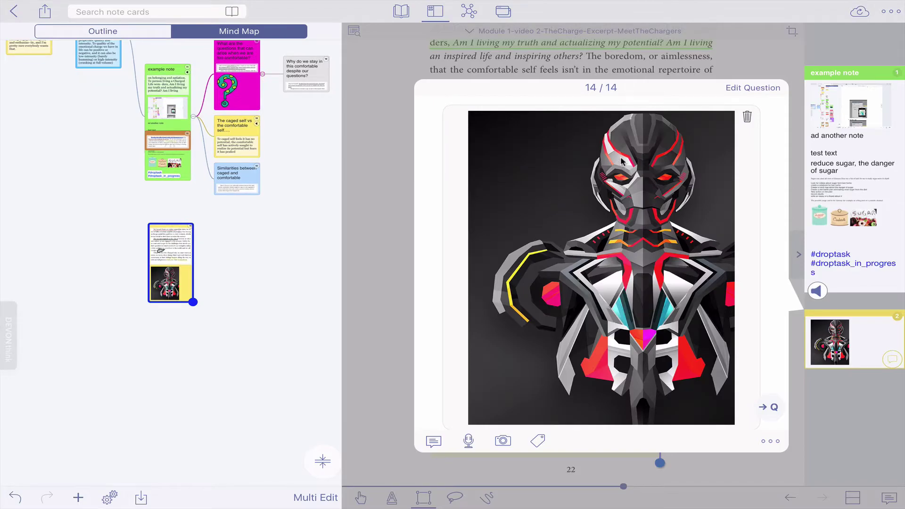
- Open the added picture for editing, circle the robot's head with the thick yellow pen, and draw a yellow arrow on its chest
{"action": "left_click", "coordinate": [581, 187]}
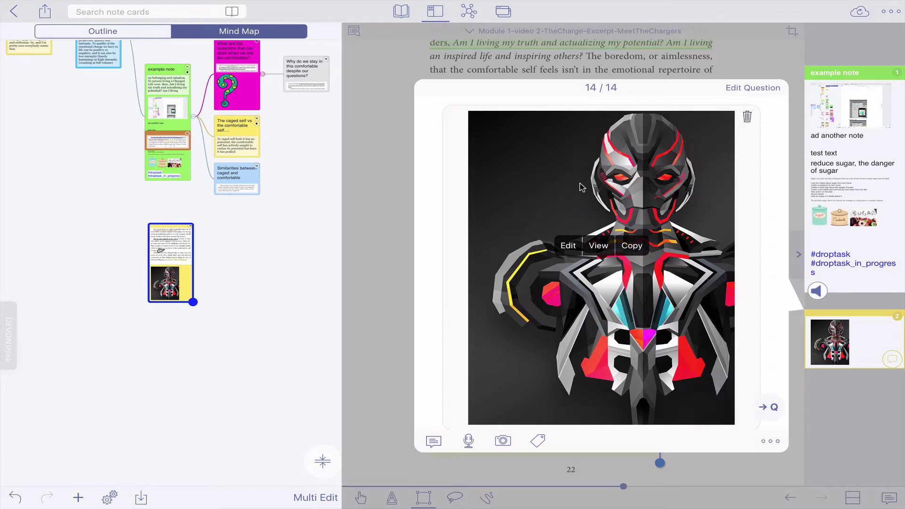
{"action": "left_click", "coordinate": [563, 246]}
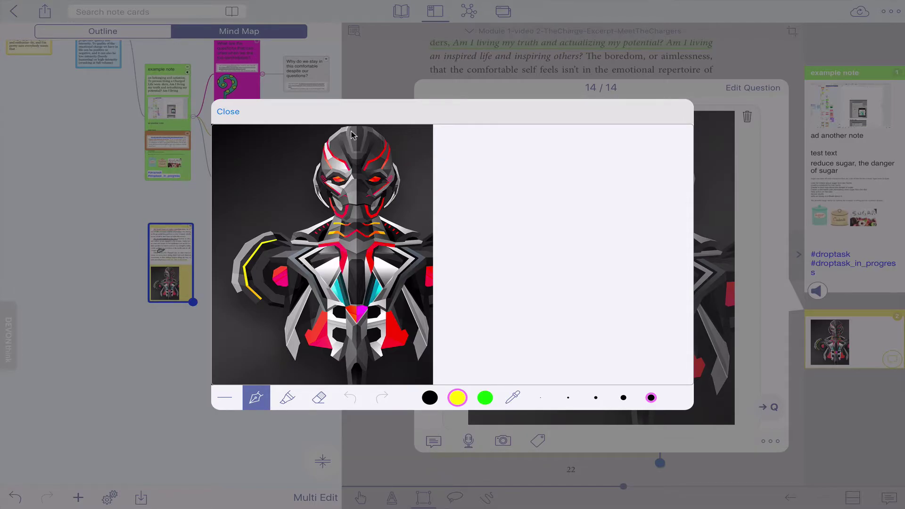
{"action": "mouse_move", "coordinate": [353, 134]}
{"action": "left_mouse_down"}
{"action": "mouse_move", "coordinate": [383, 215]}
{"action": "mouse_move", "coordinate": [336, 138]}
{"action": "left_mouse_up"}
{"action": "mouse_move", "coordinate": [372, 322]}
{"action": "left_mouse_down"}
{"action": "mouse_move", "coordinate": [324, 245]}
{"action": "mouse_move", "coordinate": [392, 269]}
{"action": "left_mouse_up"}
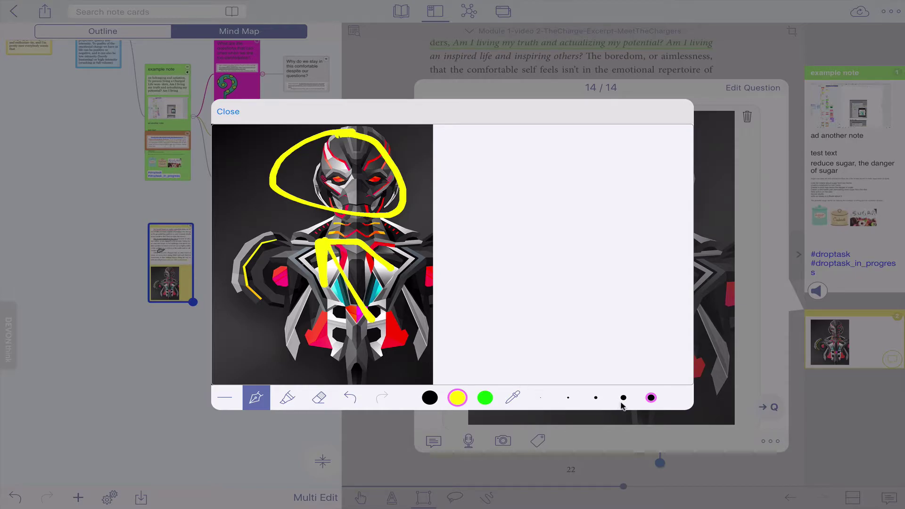
- Draw a thinner green circle around the pink shoulder area beside the yellow arrow, and finish editing the picture
{"action": "left_click", "coordinate": [595, 397]}
{"action": "left_click", "coordinate": [486, 399]}
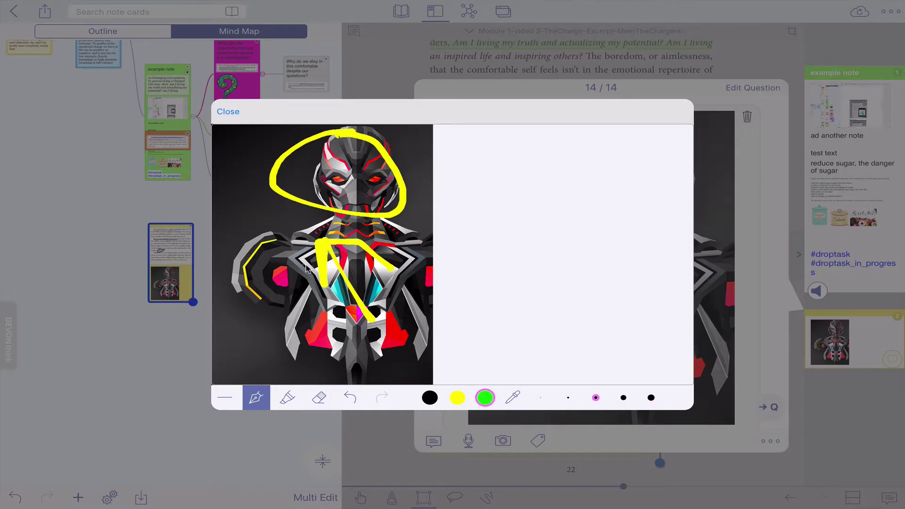
{"action": "mouse_move", "coordinate": [307, 268]}
{"action": "left_mouse_down"}
{"action": "mouse_move", "coordinate": [325, 320]}
{"action": "mouse_move", "coordinate": [297, 268]}
{"action": "left_mouse_up"}
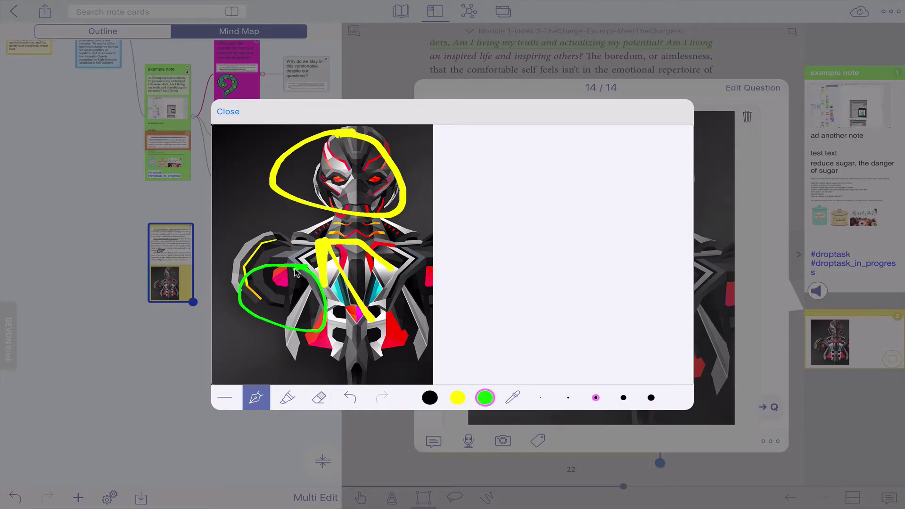
{"action": "left_click", "coordinate": [226, 112]}
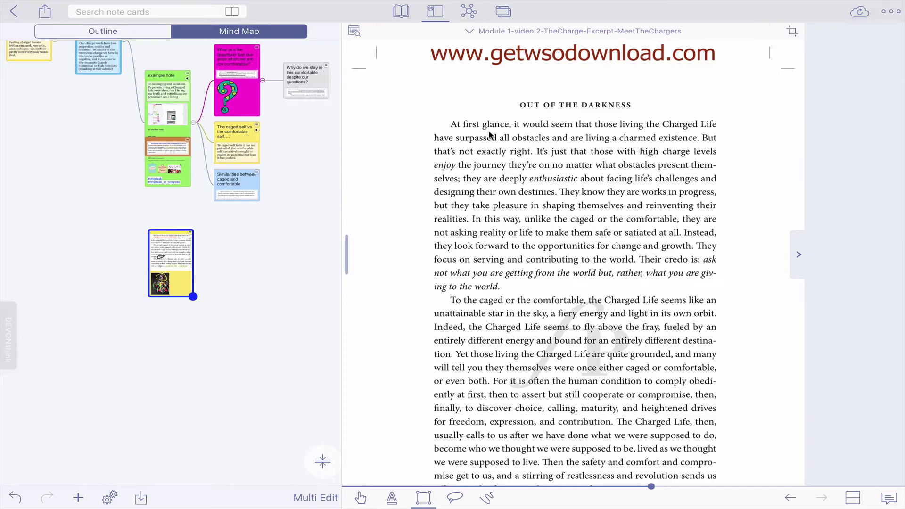
- Select "glance" in the first paragraph of "Out of the Darkness" and look it up in the dictionary
{"action": "left_click", "coordinate": [359, 497]}
{"action": "left_click_drag", "start_coordinate": [480, 128], "coordinate": [512, 130]}
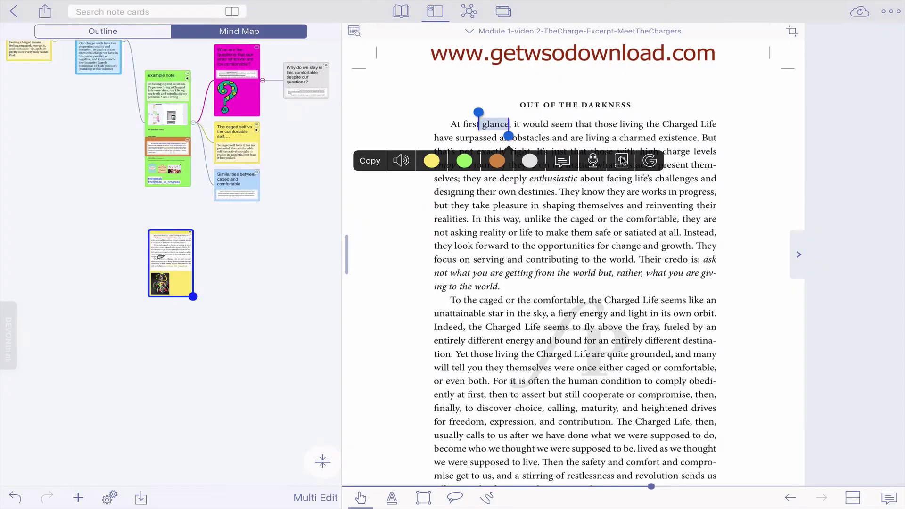
{"action": "left_click", "coordinate": [621, 160]}
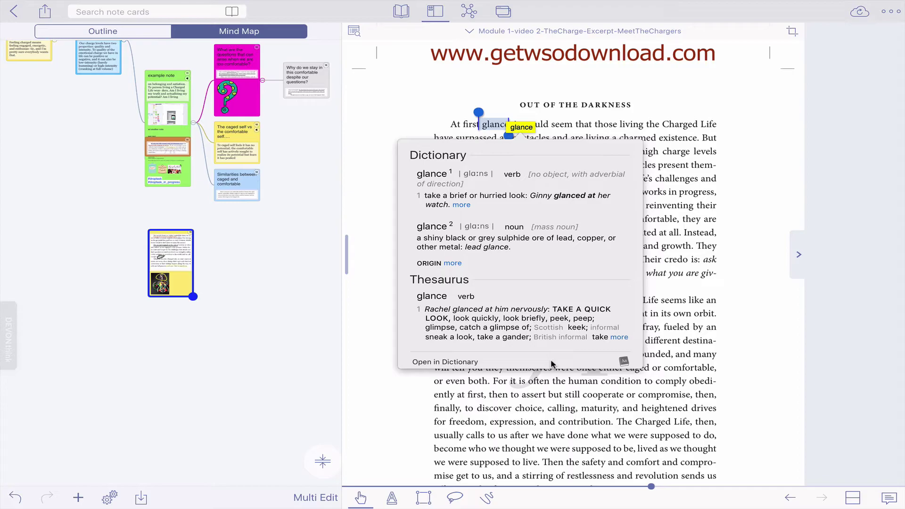
{"action": "left_click", "coordinate": [564, 124]}
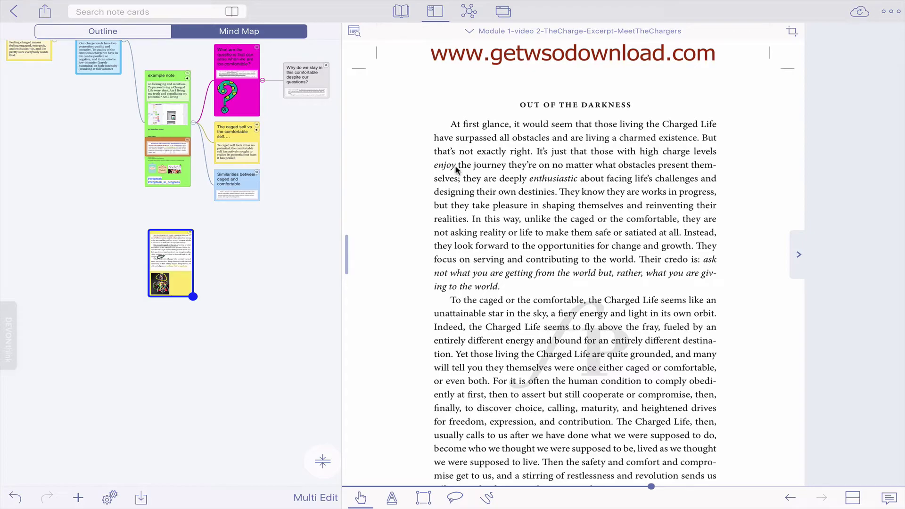
- Look up "the journey" from the first paragraph on Wikipedia, view the page full screen, and close it
{"action": "left_click_drag", "start_coordinate": [457, 169], "coordinate": [514, 169]}
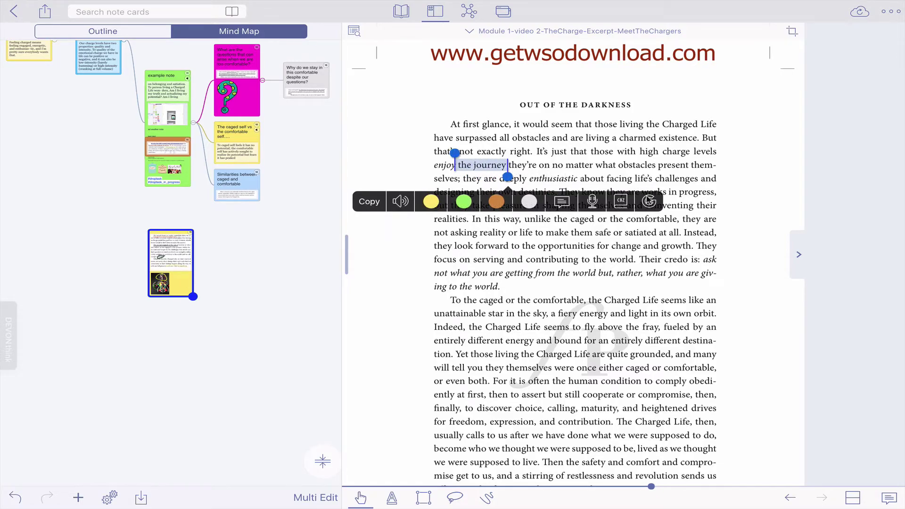
{"action": "left_click", "coordinate": [649, 202]}
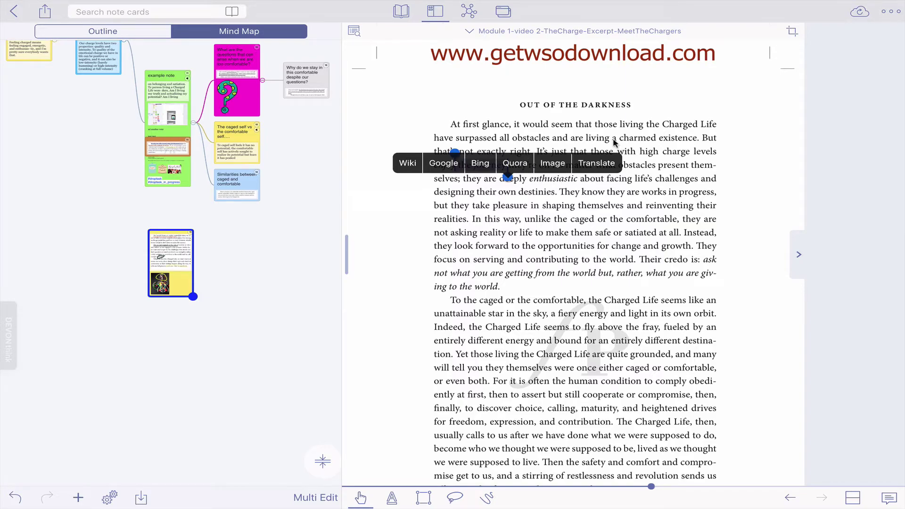
{"action": "left_click", "coordinate": [406, 164]}
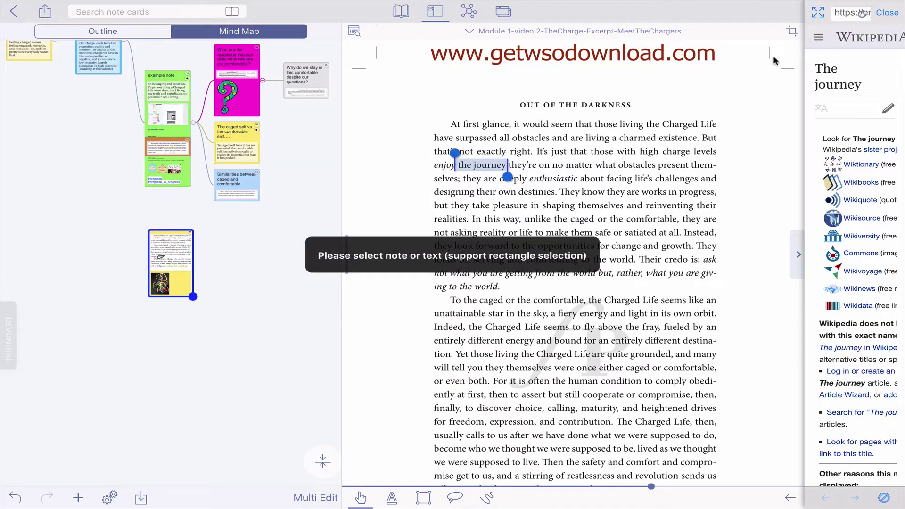
{"action": "left_click", "coordinate": [818, 13]}
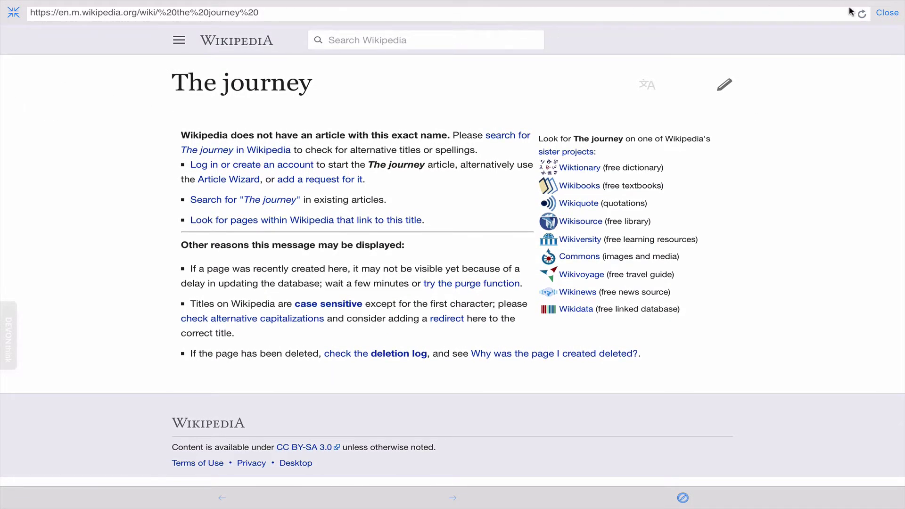
{"action": "left_click", "coordinate": [881, 14]}
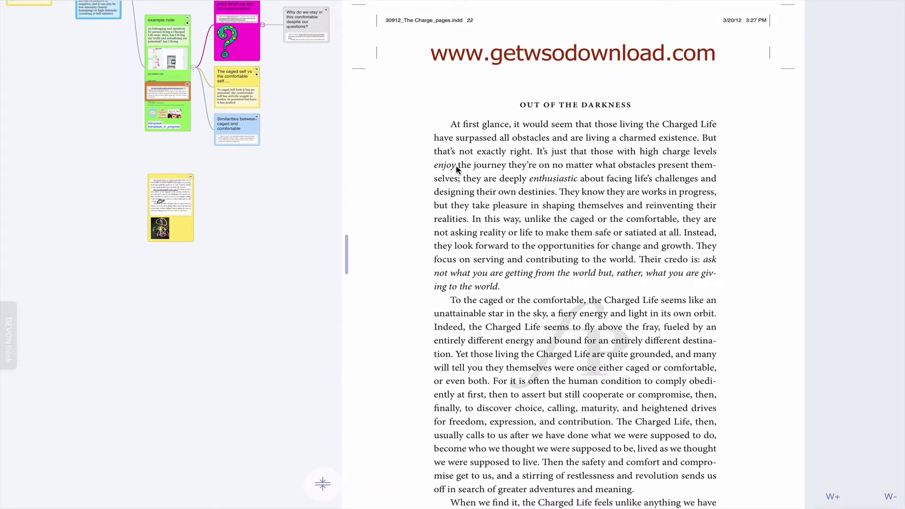
{"action": "left_click", "coordinate": [402, 450]}
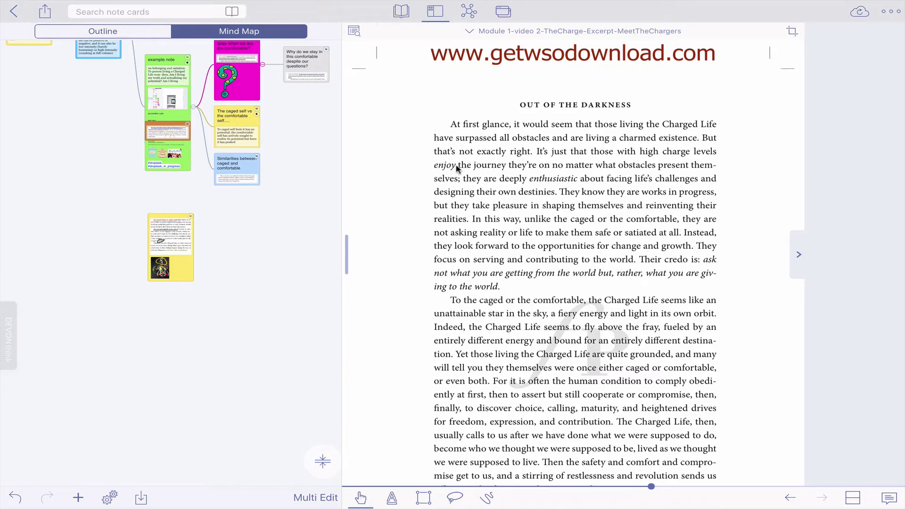
- Search Google for "the journey" from the first paragraph, view the results full screen, and return to the document
{"action": "left_click_drag", "start_coordinate": [456, 168], "coordinate": [510, 170]}
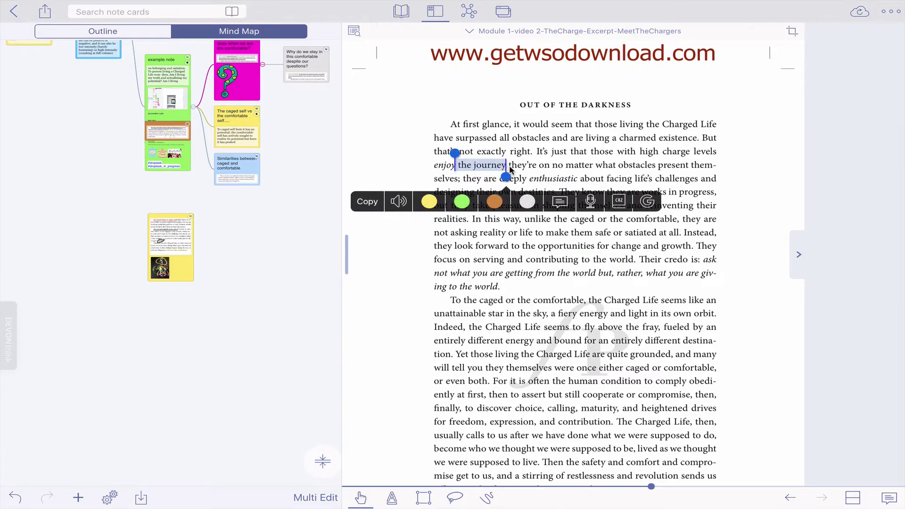
{"action": "left_click", "coordinate": [652, 203]}
{"action": "left_click", "coordinate": [446, 165]}
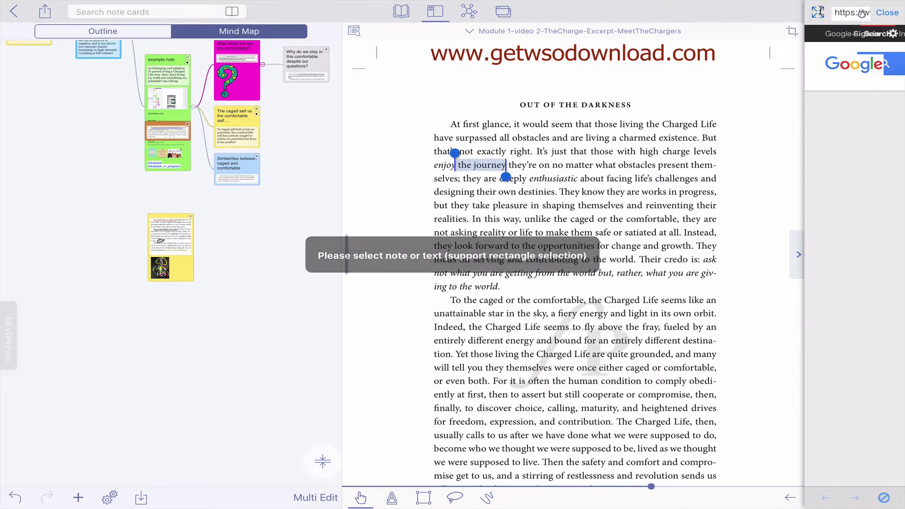
{"action": "left_click", "coordinate": [819, 11]}
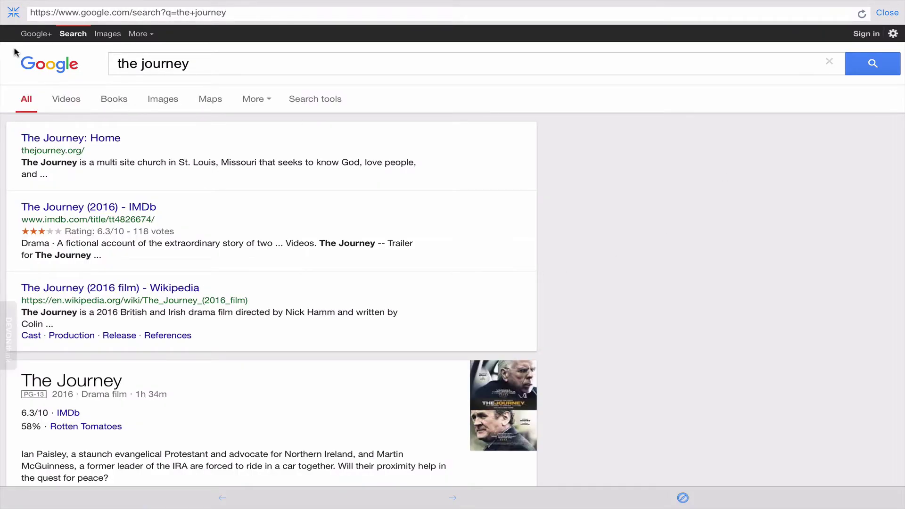
{"action": "left_click", "coordinate": [13, 12]}
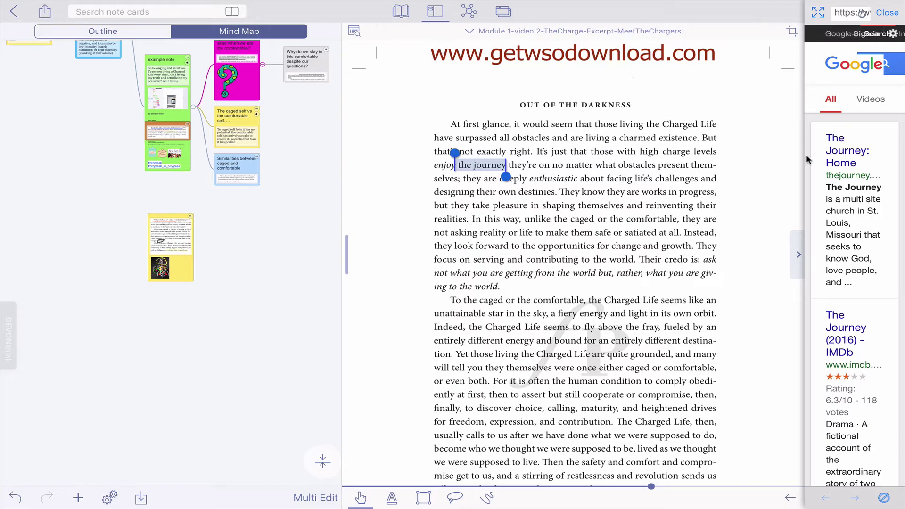
{"action": "left_click", "coordinate": [805, 170]}
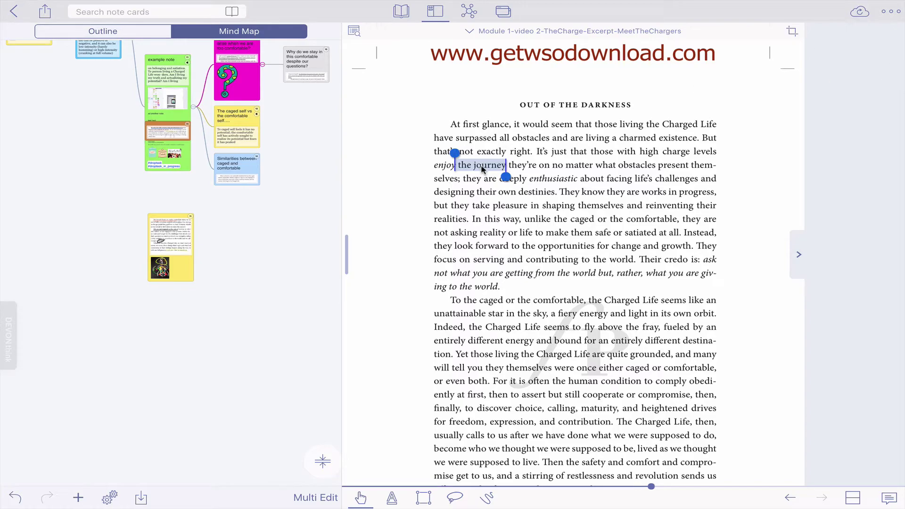
- Reselect "the journey" in the first paragraph of "Out of the Darkness" and search Google for it again
{"action": "left_click", "coordinate": [487, 168]}
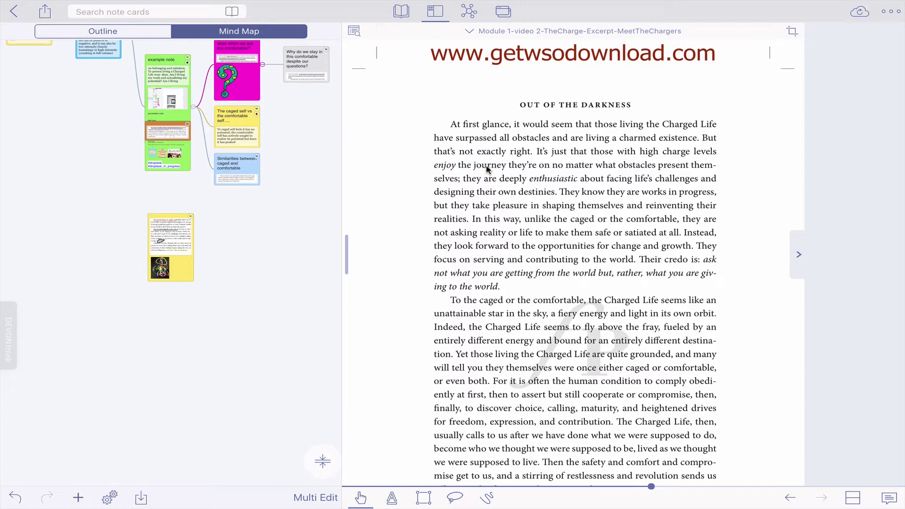
{"action": "left_click_drag", "start_coordinate": [456, 168], "coordinate": [508, 169]}
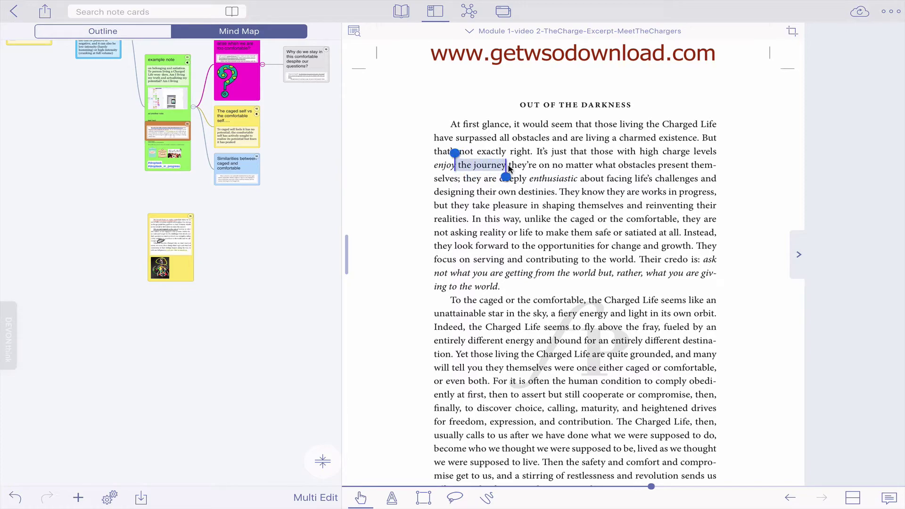
{"action": "left_click", "coordinate": [642, 203]}
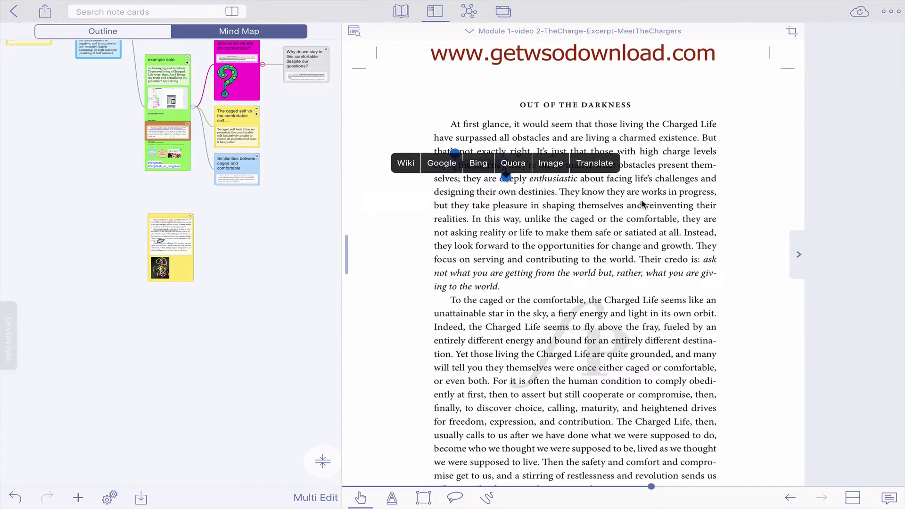
{"action": "left_click", "coordinate": [443, 165]}
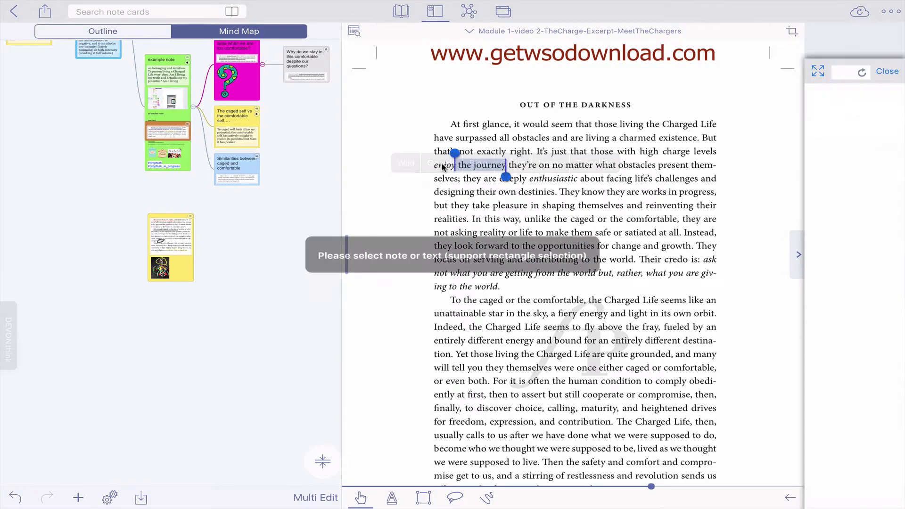
{"action": "left_click", "coordinate": [835, 417]}
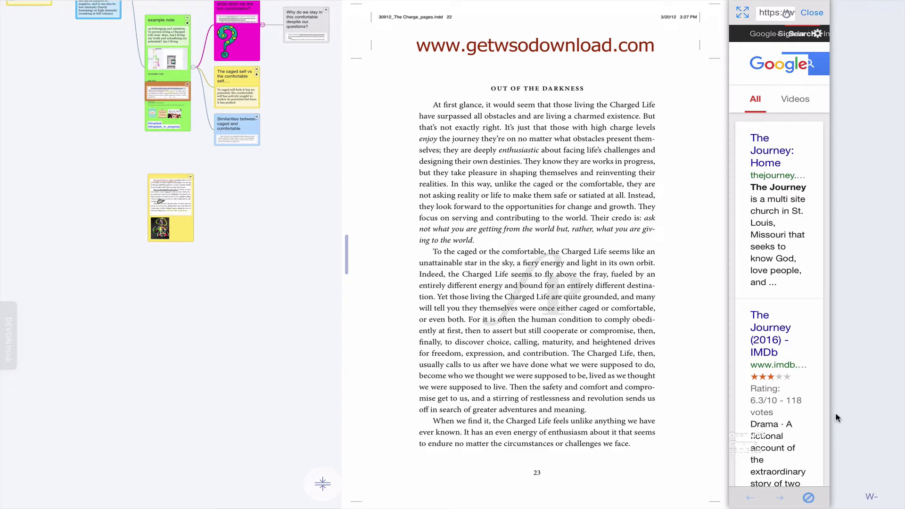
- Open the Google results for "the journey" in Chrome, close that browser window, and close the results beside the document
{"action": "left_click", "coordinate": [808, 497]}
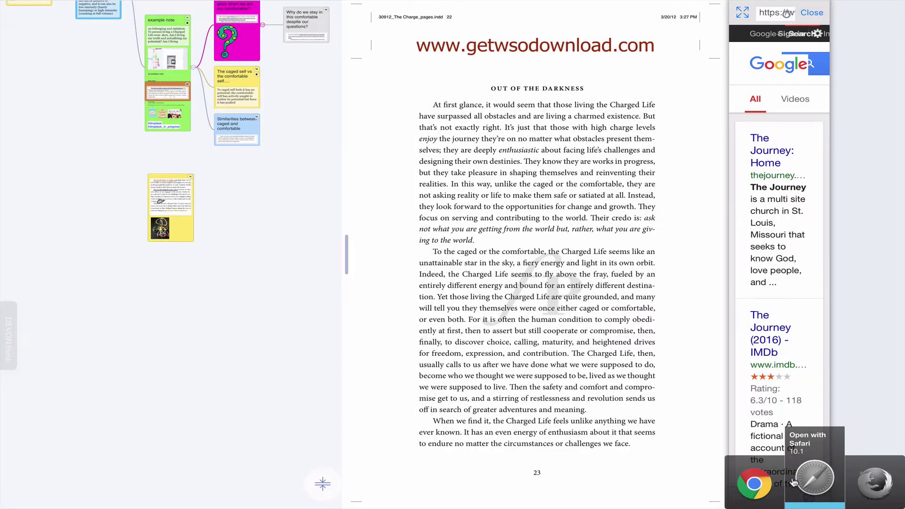
{"action": "left_click", "coordinate": [758, 478]}
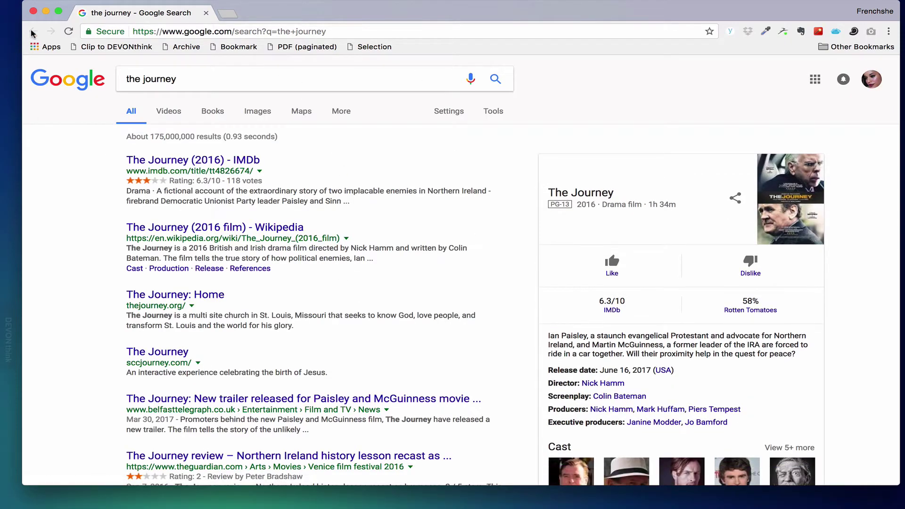
{"action": "left_click", "coordinate": [33, 11]}
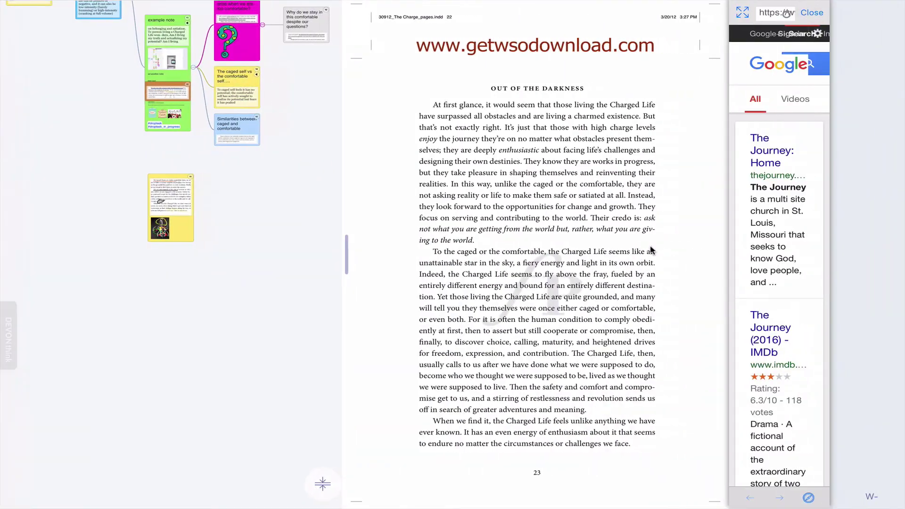
{"action": "left_click", "coordinate": [810, 13]}
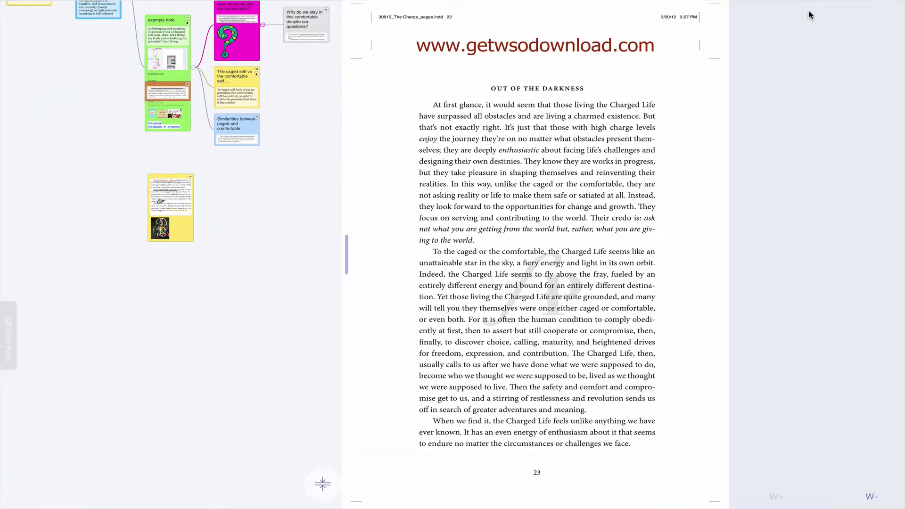
{"action": "left_click", "coordinate": [813, 431]}
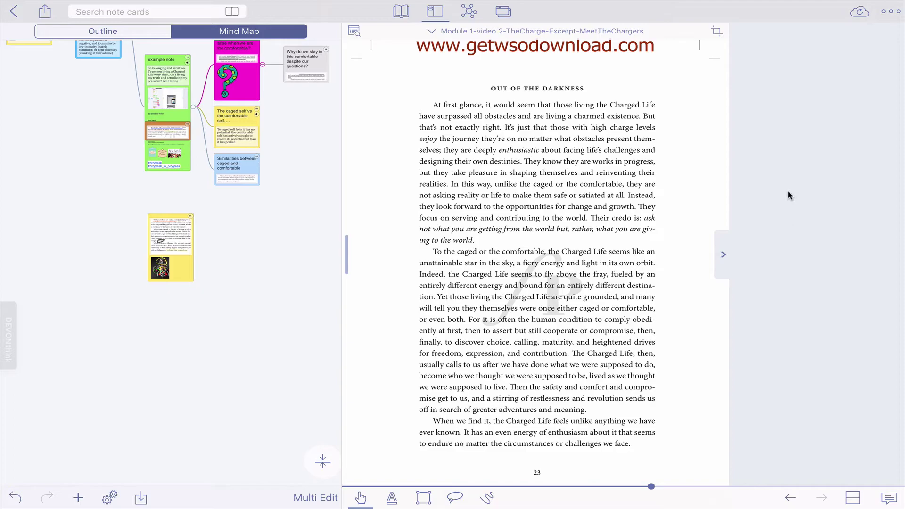
- Open the built-in web browser, review the Google results for "the journey", and return to the document
{"action": "left_click", "coordinate": [882, 14]}
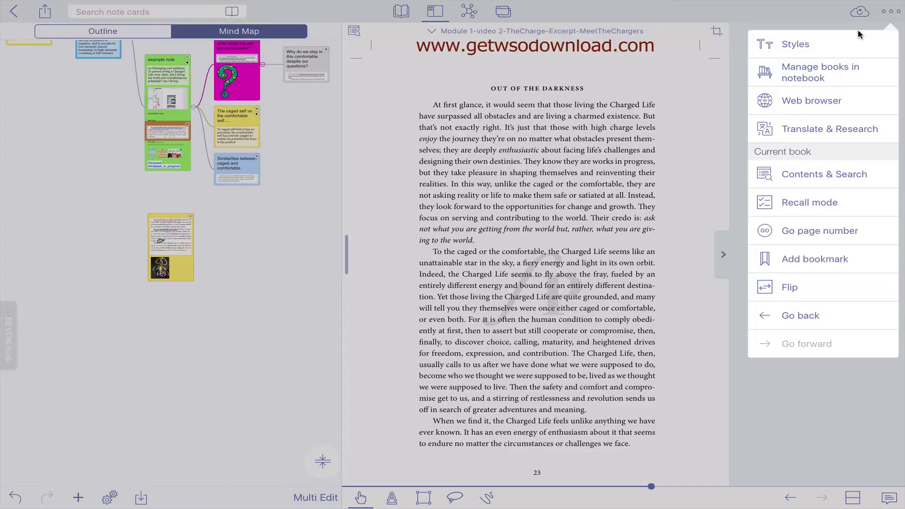
{"action": "left_click", "coordinate": [815, 101]}
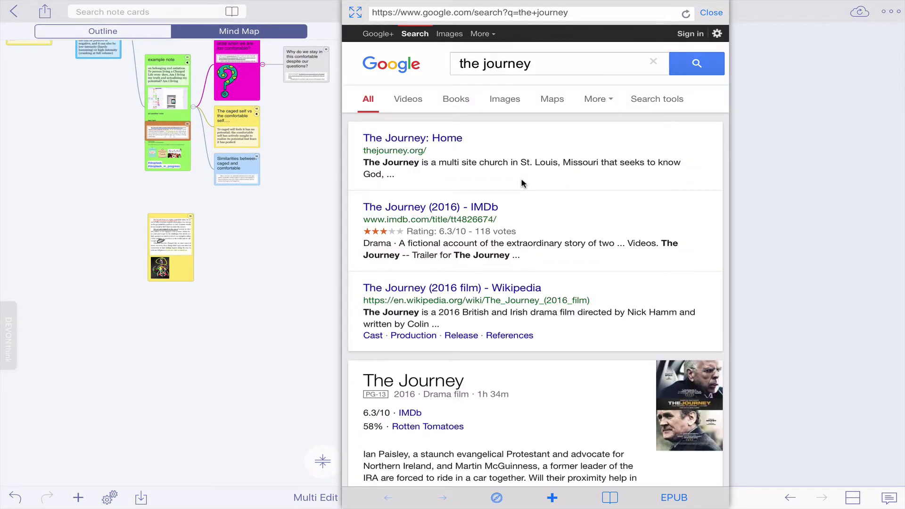
{"action": "scroll", "coordinate": [521, 273], "scroll_direction": "down", "scroll_amount": 2}
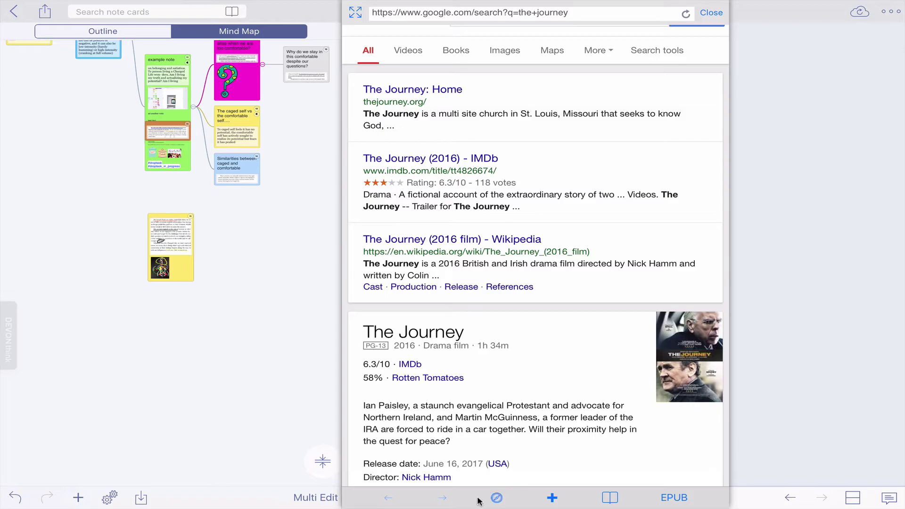
{"action": "left_click", "coordinate": [553, 498]}
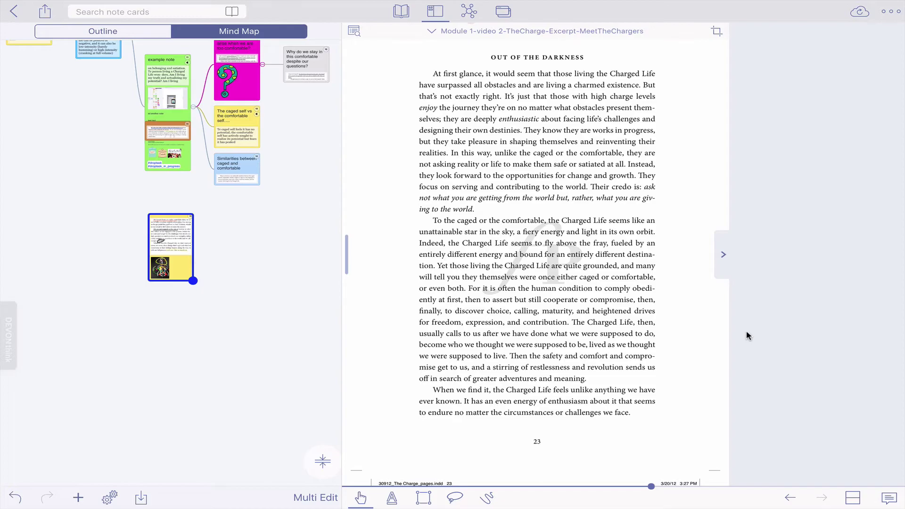
- Open the mn_usermanual book from the library beside its mind map and go to page 60
{"action": "left_click", "coordinate": [10, 11]}
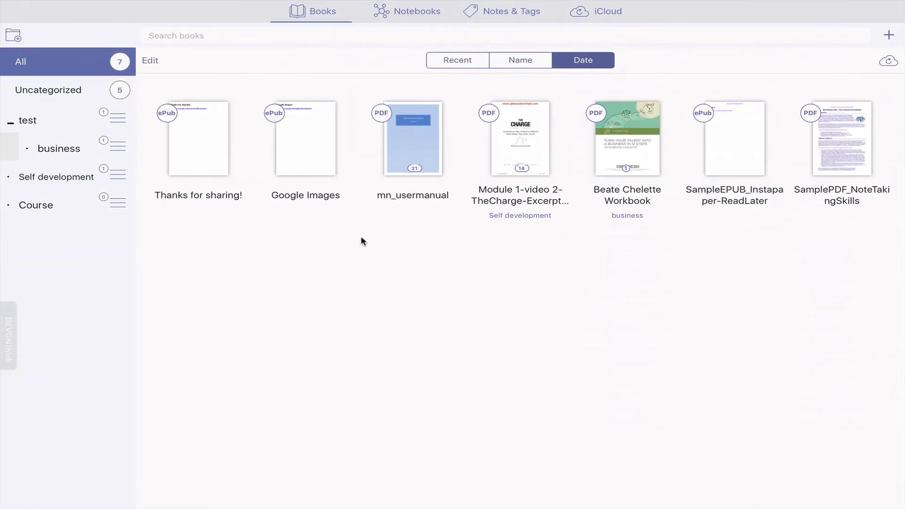
{"action": "left_click", "coordinate": [397, 128]}
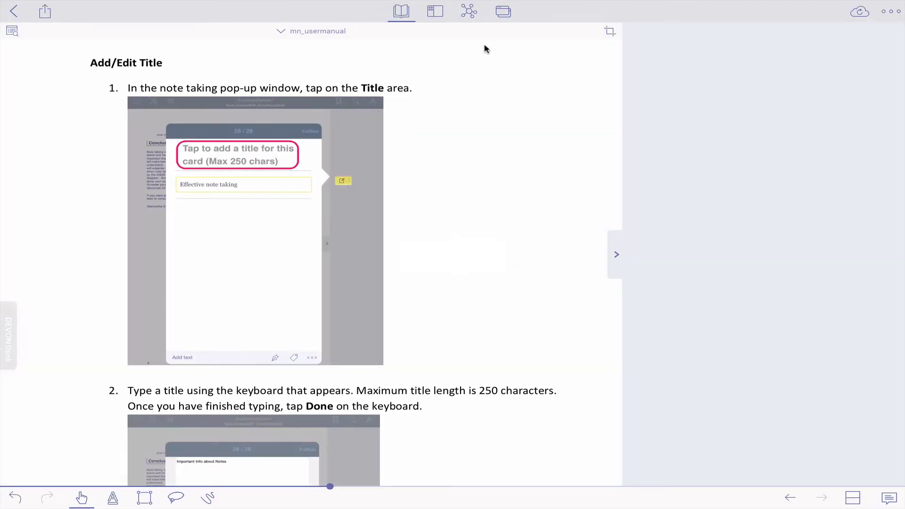
{"action": "left_click", "coordinate": [435, 12]}
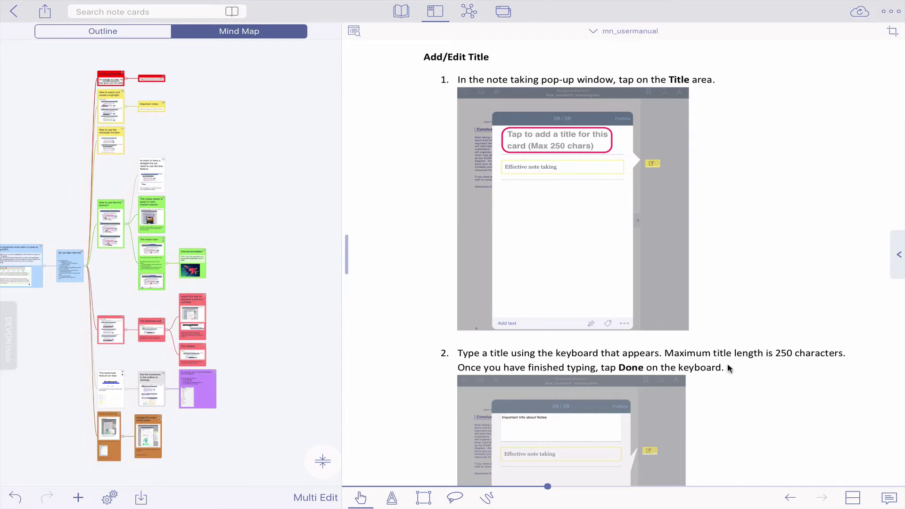
{"action": "left_click_drag", "start_coordinate": [547, 486], "coordinate": [574, 487]}
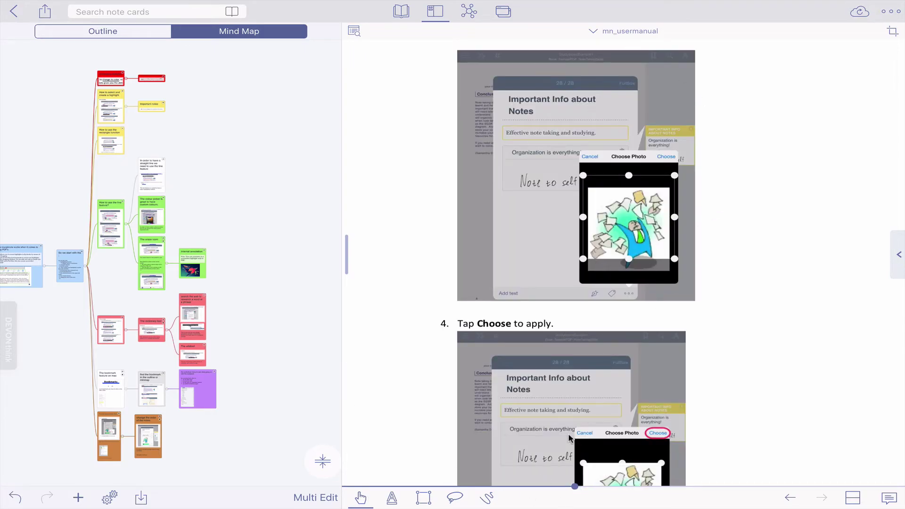
- Bookmark page 60 of mn_usermanual and close the bookmark list
{"action": "left_click", "coordinate": [891, 12]}
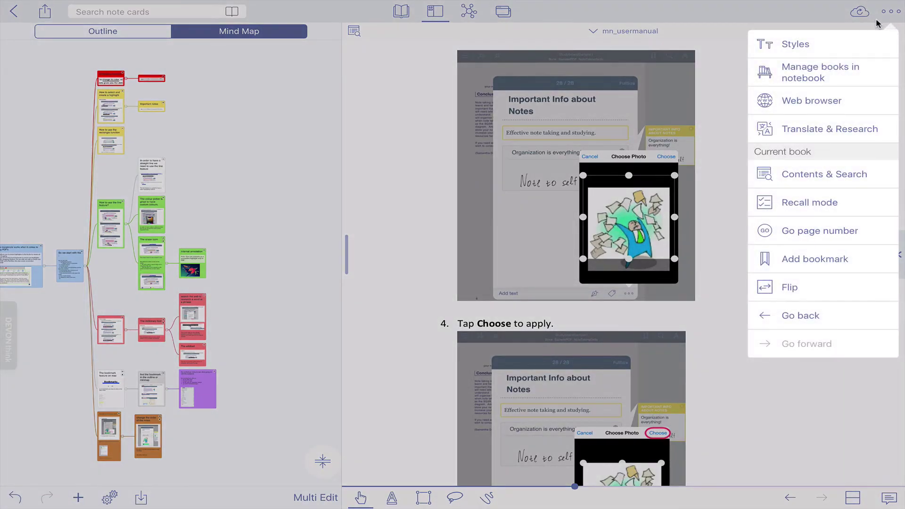
{"action": "left_click", "coordinate": [807, 264]}
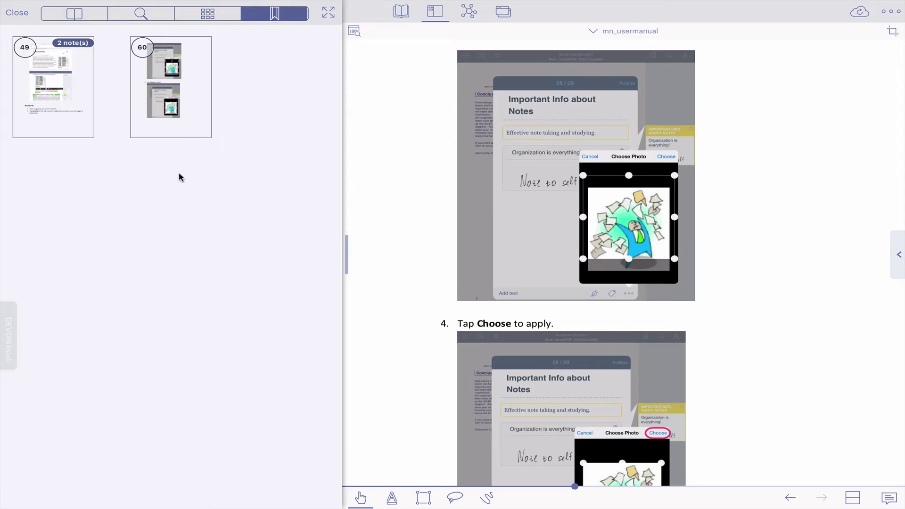
{"action": "left_click", "coordinate": [19, 13]}
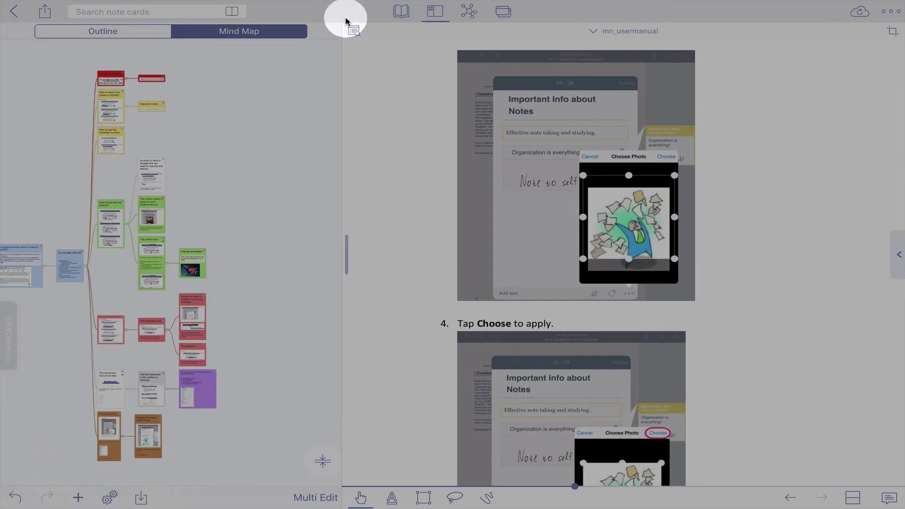
- Examine the manual's table of contents, expanding and collapsing the "Highlighting & Note Taking" and "Organize by MindMap" chapters
{"action": "left_click", "coordinate": [357, 30]}
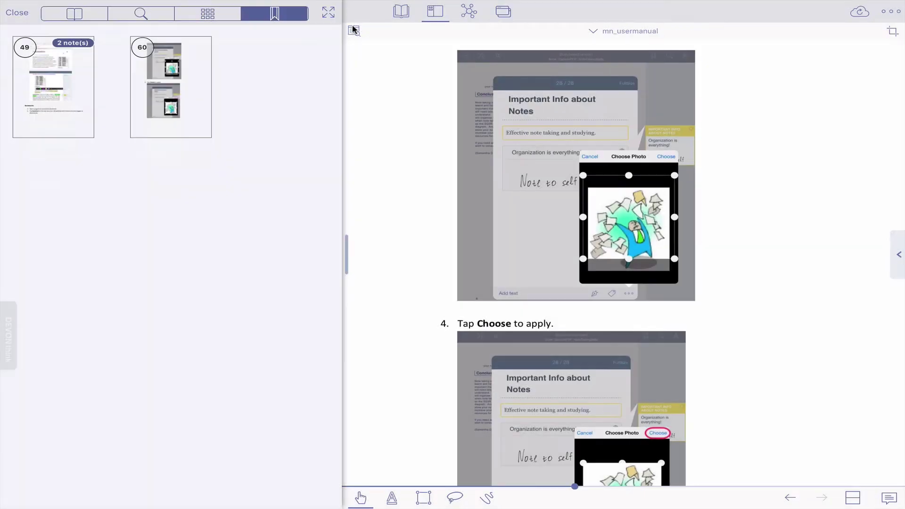
{"action": "left_click", "coordinate": [74, 13]}
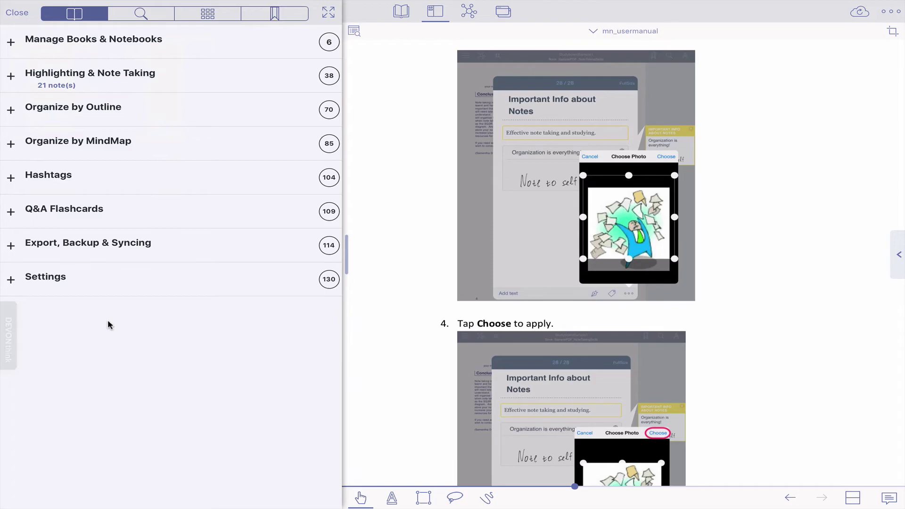
{"action": "left_click", "coordinate": [9, 78]}
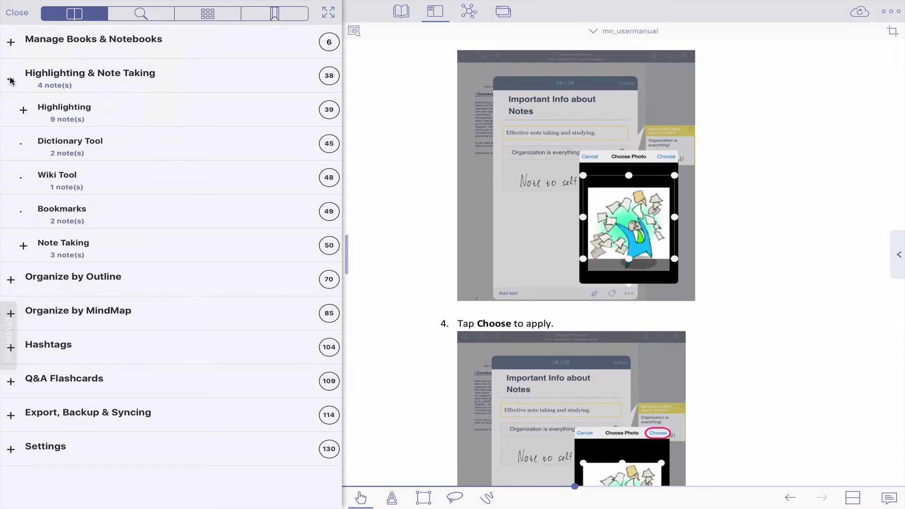
{"action": "left_click", "coordinate": [11, 45]}
{"action": "left_click", "coordinate": [11, 44]}
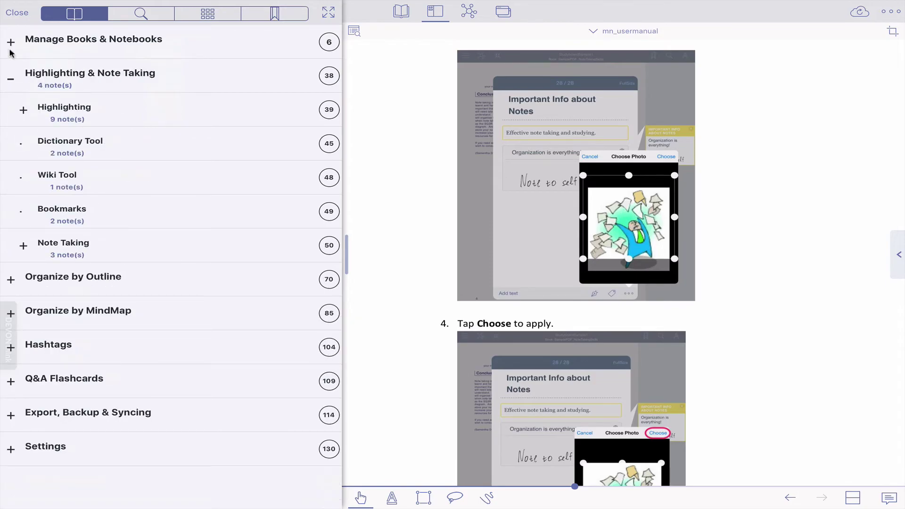
{"action": "left_click", "coordinate": [8, 81]}
{"action": "left_click", "coordinate": [12, 143]}
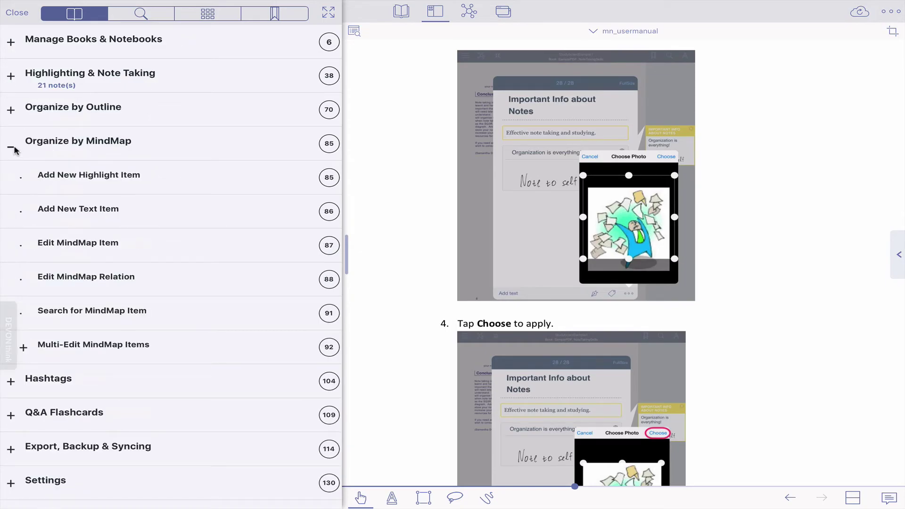
{"action": "left_click", "coordinate": [12, 146]}
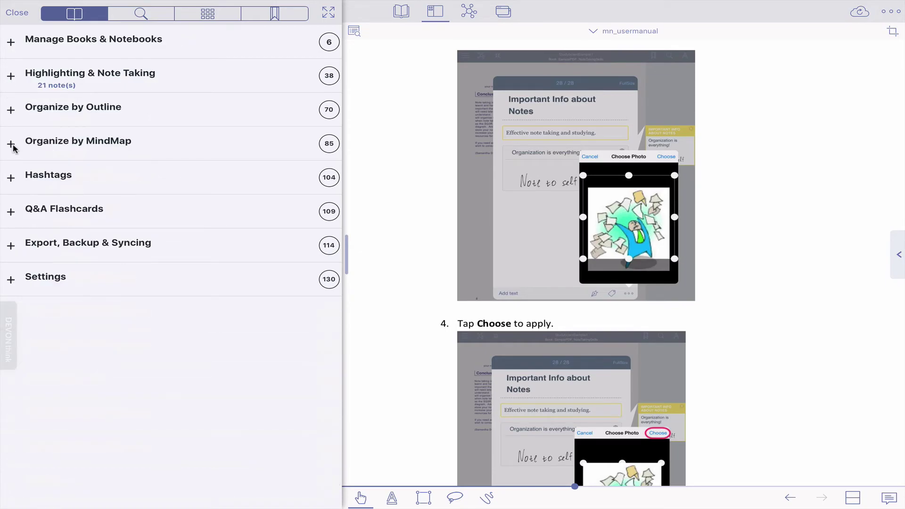
- View the manual's text search and browse its page thumbnails
{"action": "left_click", "coordinate": [145, 13]}
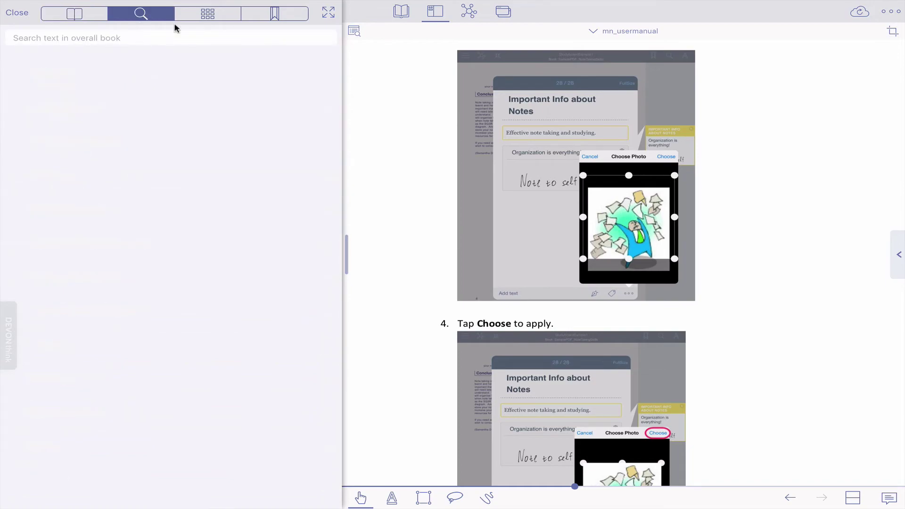
{"action": "left_click", "coordinate": [211, 14]}
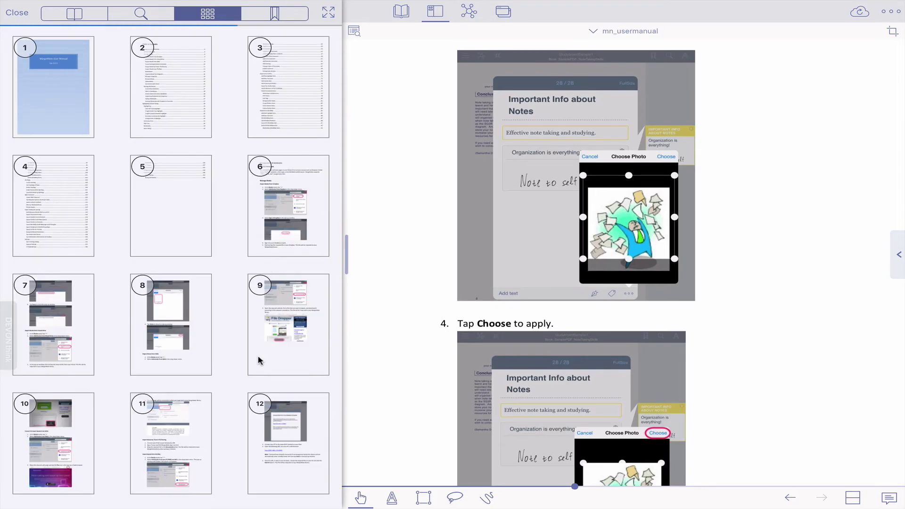
{"action": "scroll", "coordinate": [259, 359], "scroll_direction": "down", "scroll_amount": 20}
{"action": "scroll", "coordinate": [259, 360], "scroll_direction": "down", "scroll_amount": 10}
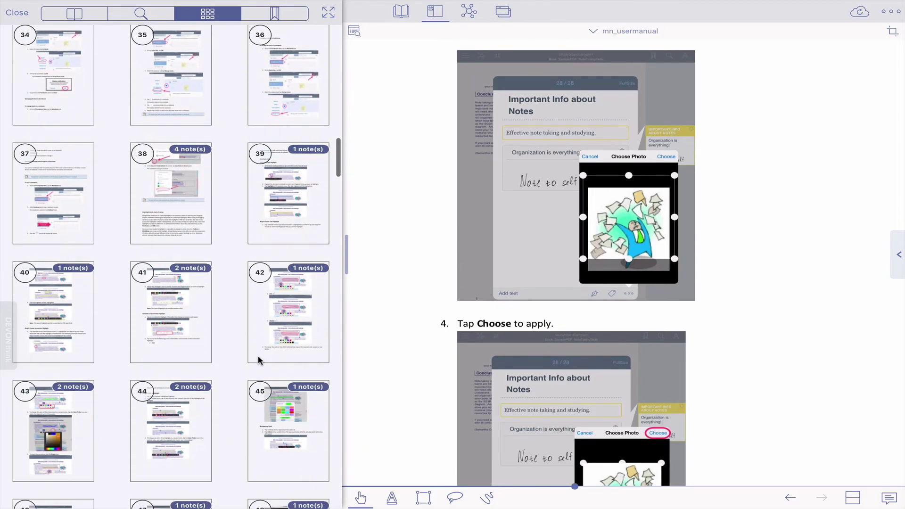
{"action": "scroll", "coordinate": [259, 360], "scroll_direction": "up", "scroll_amount": 10}
{"action": "scroll", "coordinate": [259, 360], "scroll_direction": "up", "scroll_amount": 20}
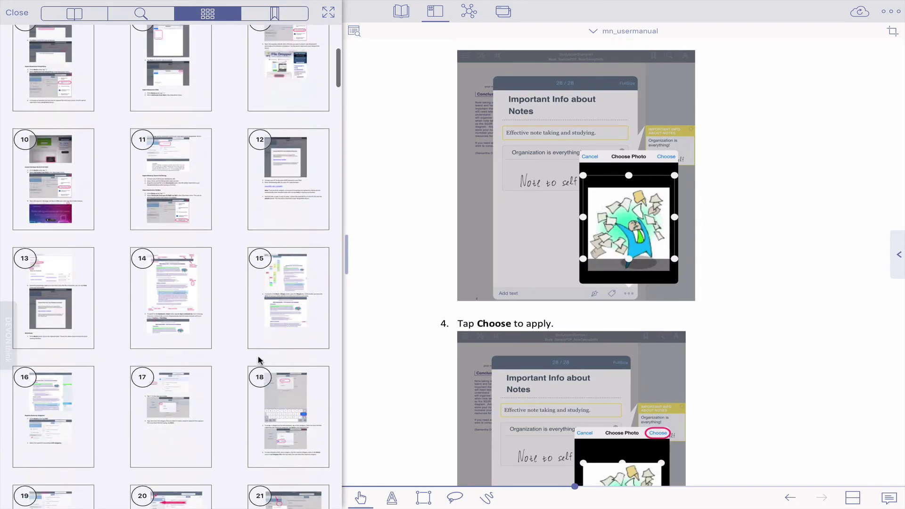
- View the bookmarked pages 49 and 60 of the manual, and return to the mind map
{"action": "left_click", "coordinate": [283, 15]}
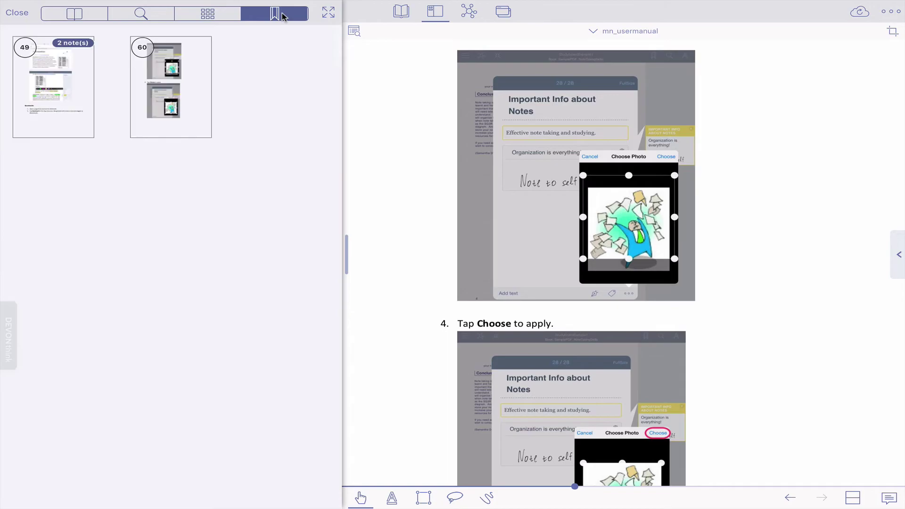
{"action": "left_click", "coordinate": [68, 86]}
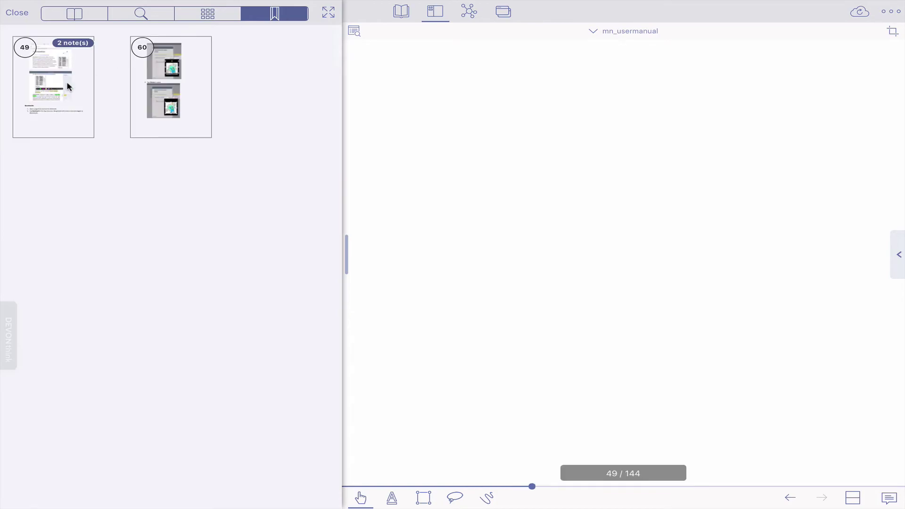
{"action": "left_click", "coordinate": [201, 107]}
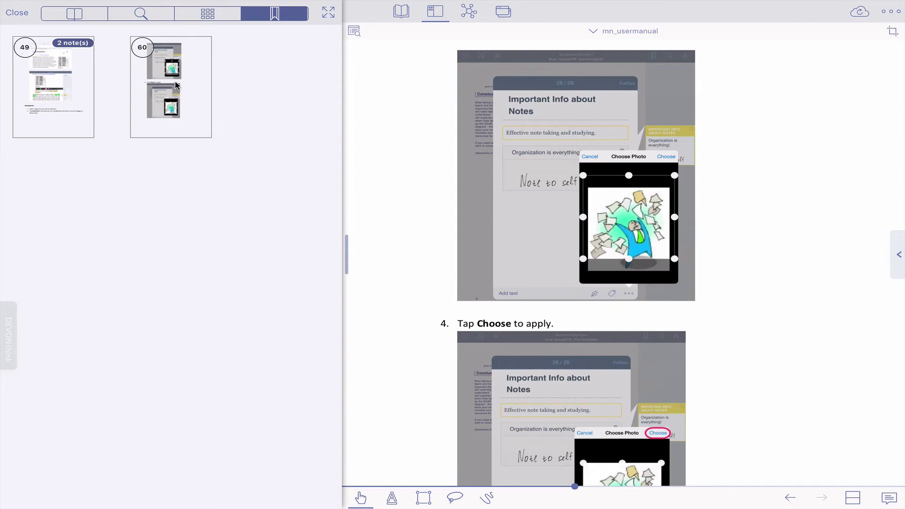
{"action": "left_click", "coordinate": [320, 194]}
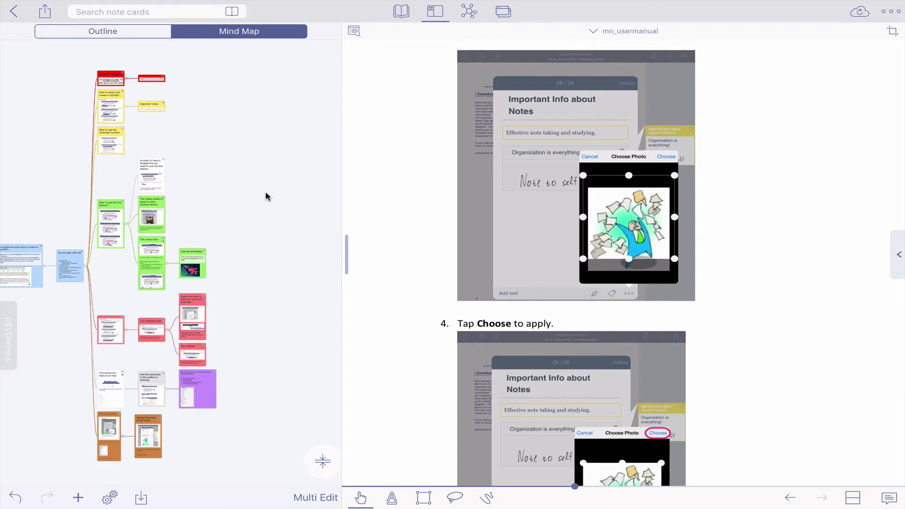
- Browse the manual's note cards as an outline, and return to the mind map view
{"action": "scroll", "coordinate": [265, 197], "scroll_direction": "left", "scroll_amount": 3}
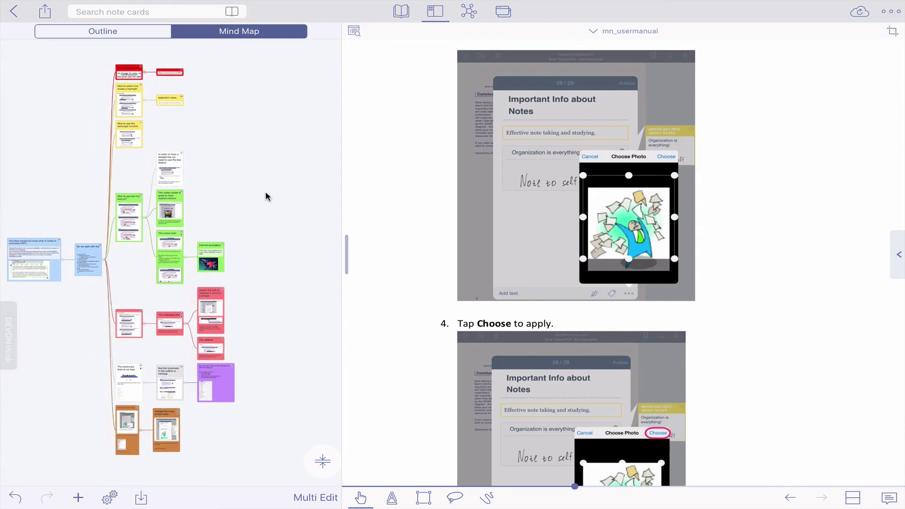
{"action": "left_click", "coordinate": [86, 31]}
{"action": "scroll", "coordinate": [170, 175], "scroll_direction": "up", "scroll_amount": 3}
{"action": "scroll", "coordinate": [169, 175], "scroll_direction": "down", "scroll_amount": 20}
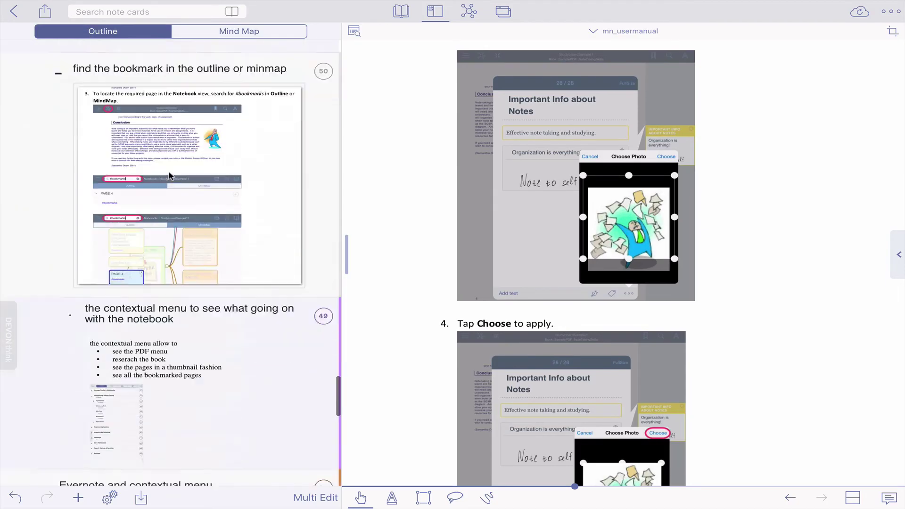
{"action": "left_click", "coordinate": [267, 31]}
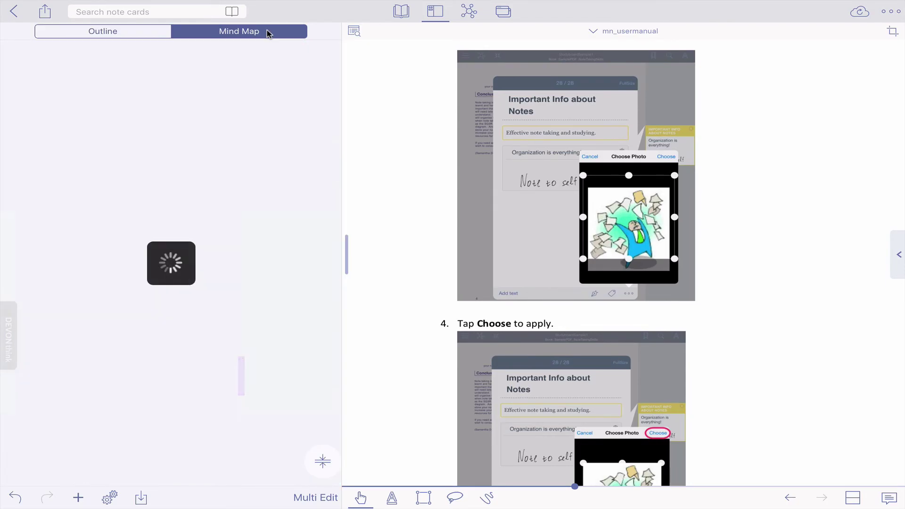